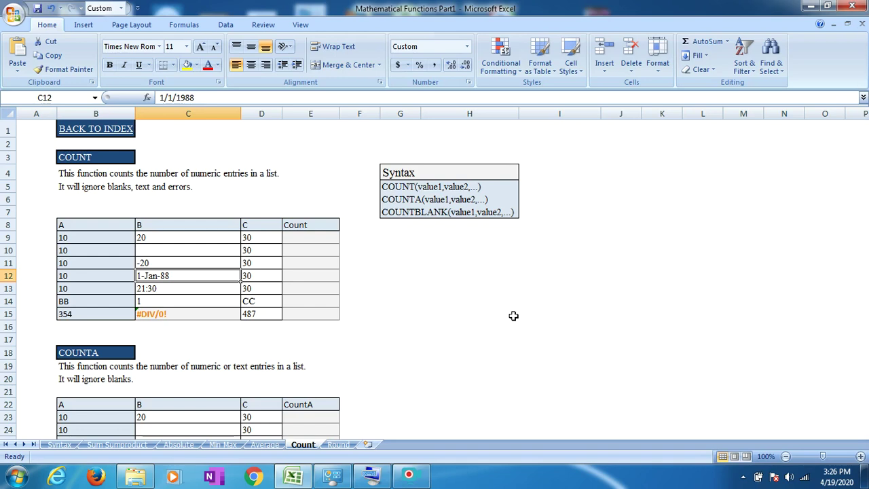
# Examine the COUNT, COUNTA and COUNTBLANK syntax entries in G5:G7 and the first data row of the COUNT table.
pyautogui.click(417, 188)
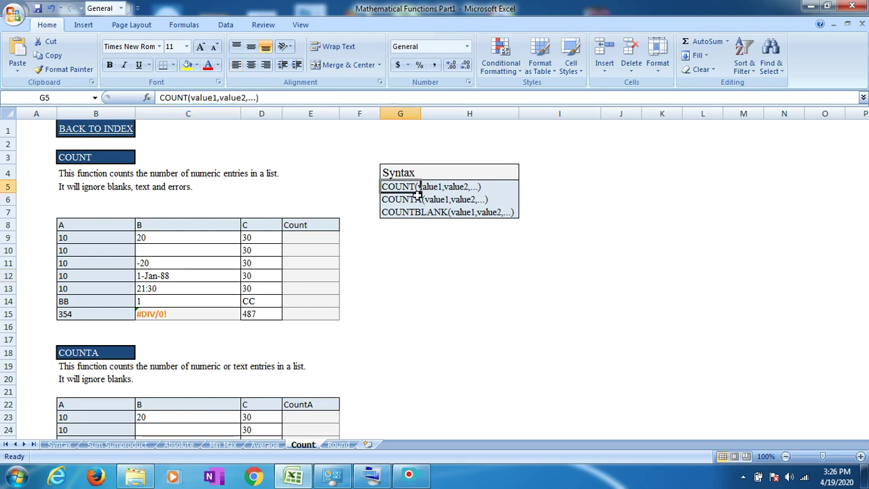
pyautogui.click(414, 200)
pyautogui.click(415, 213)
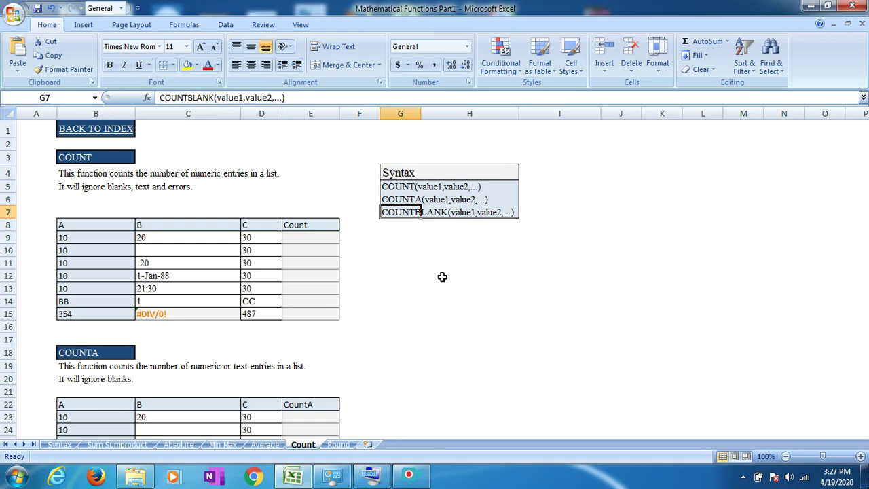
pyautogui.press('Down')
pyautogui.press('Left')
pyautogui.press('Left')
pyautogui.press('Down')
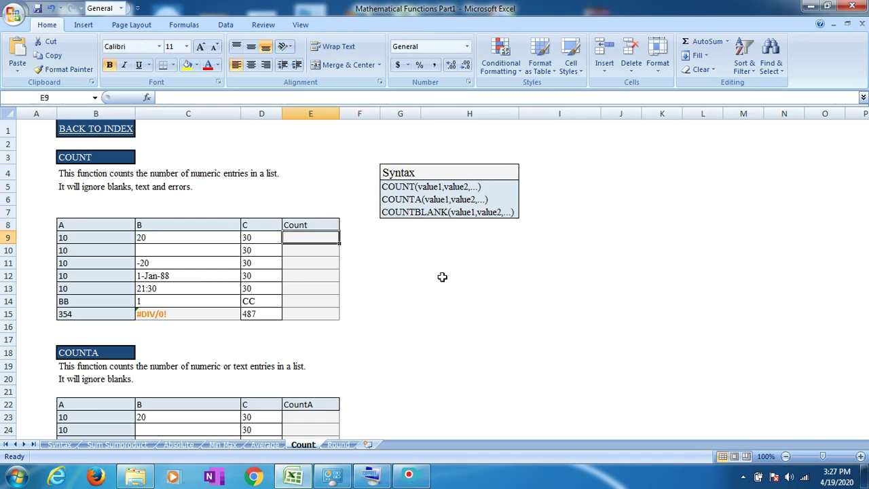
pyautogui.press('Left')
pyautogui.press('Left')
pyautogui.press('Right')
pyautogui.press('Right')
# Bring up the On-Screen Keyboard and enlarge it upward over the lower part of the sheet.
pyautogui.click(365, 483)
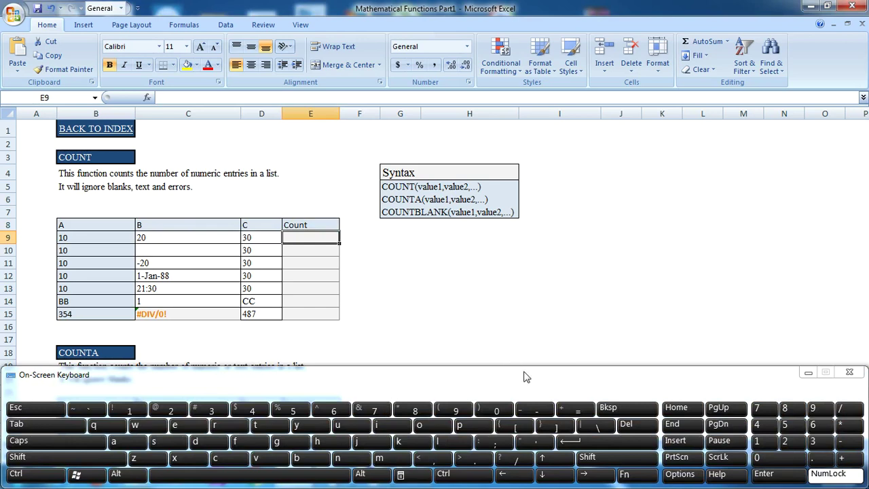
pyautogui.moveTo(525, 362); pyautogui.dragTo(525, 338)
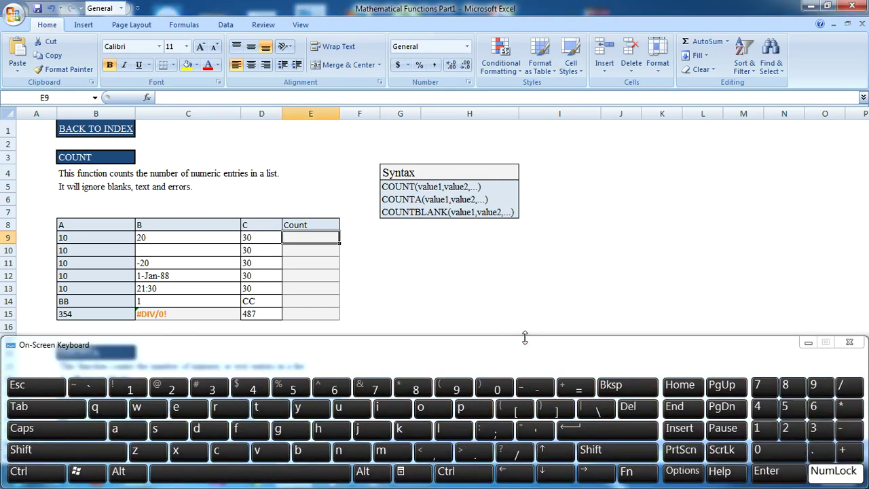
# Enter the formula +COUNT(B9:D9) in cell E9 to count the numeric entries in that row.
pyautogui.click(842, 453)
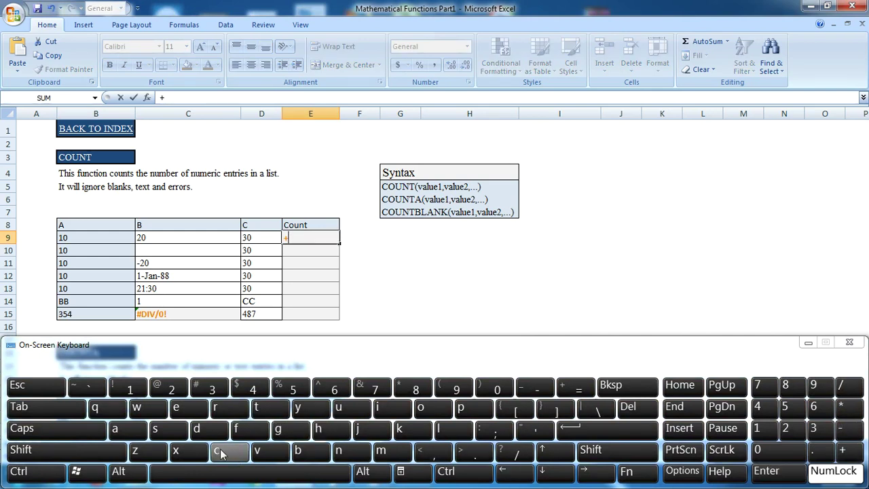
pyautogui.write('coun')
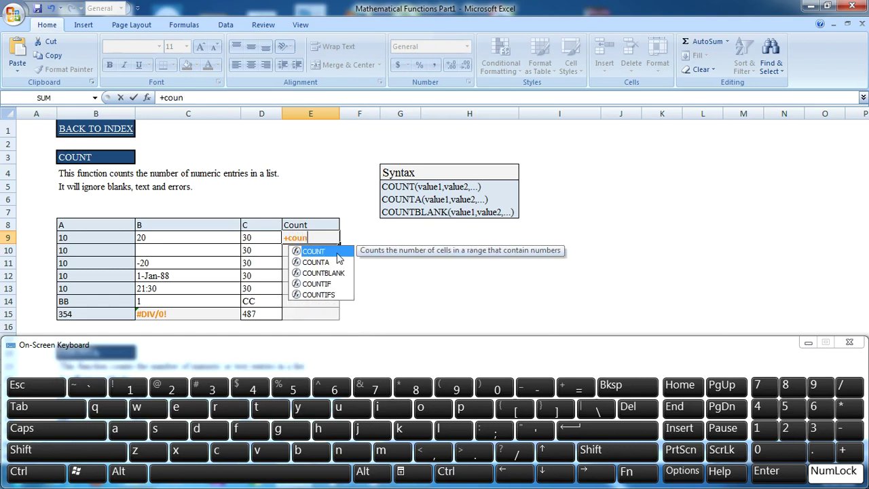
pyautogui.click(58, 408)
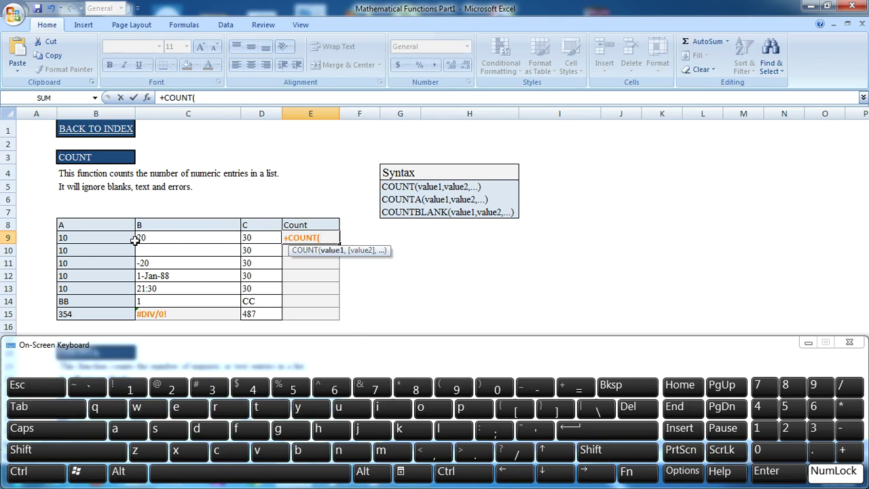
pyautogui.click(119, 236)
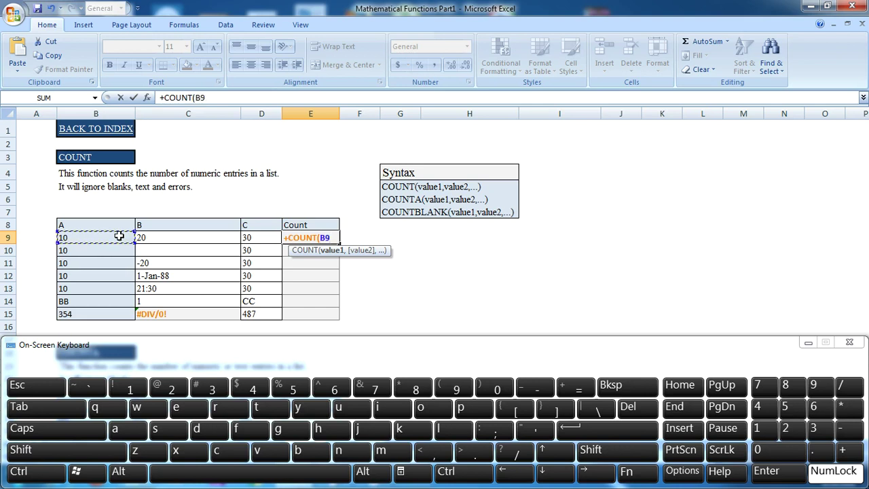
pyautogui.click(477, 478)
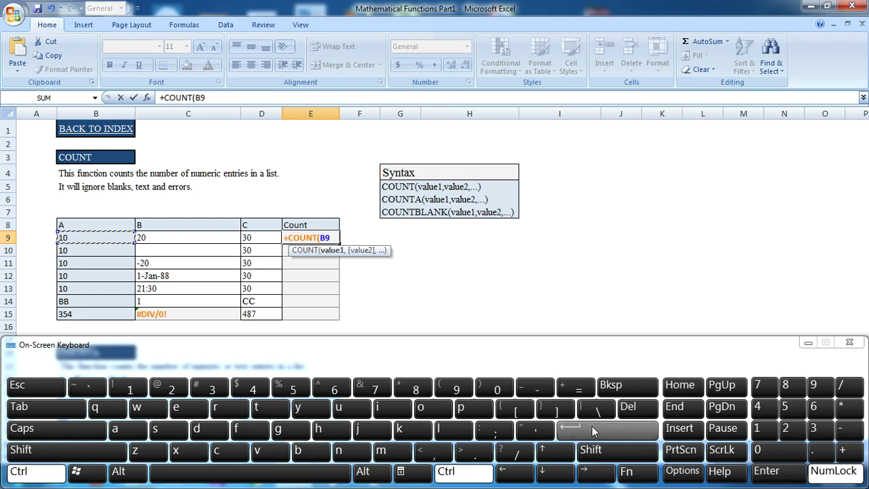
pyautogui.click(601, 451)
pyautogui.click(590, 473)
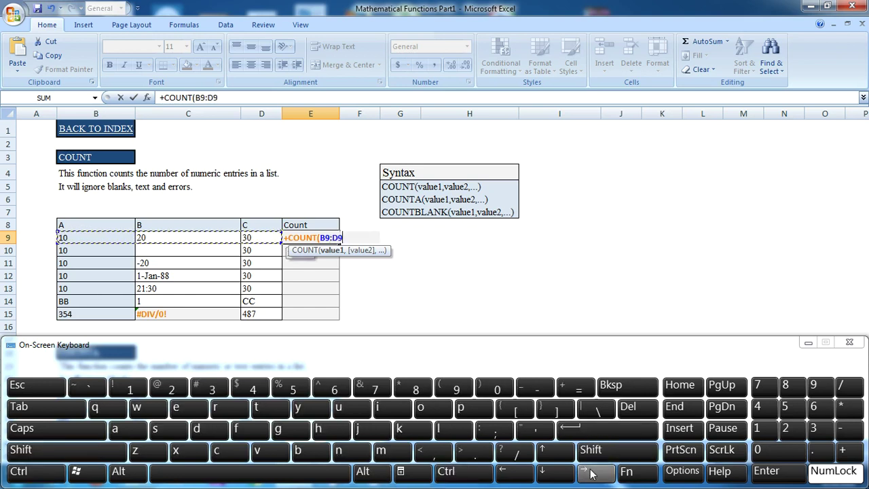
pyautogui.click(615, 432)
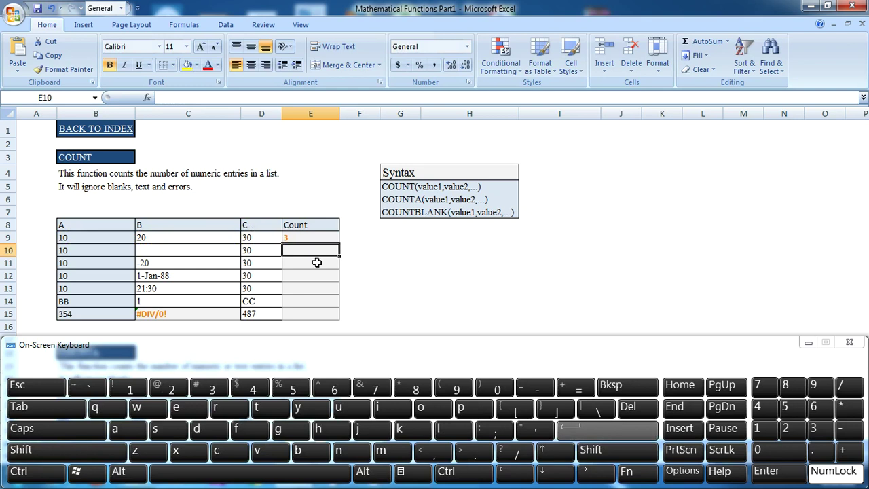
# Fill the COUNT formula from E9 down through E15 so every row of the COUNT table is counted.
pyautogui.click(291, 237)
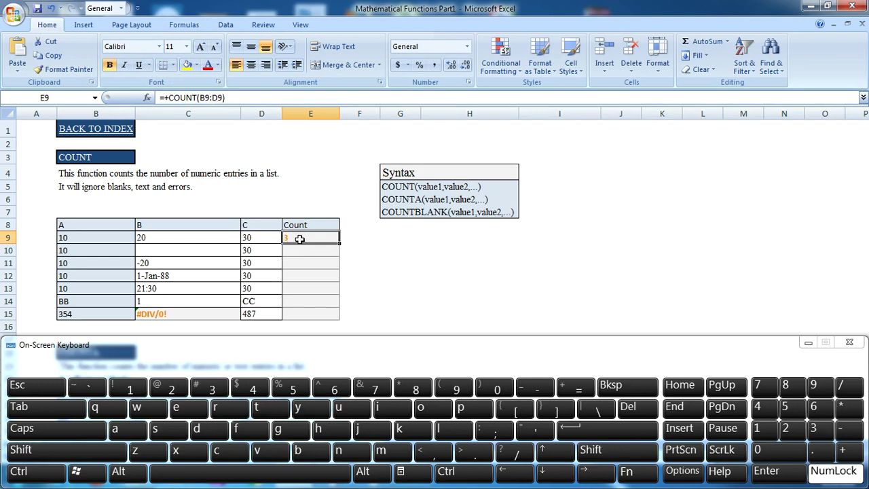
pyautogui.click(518, 478)
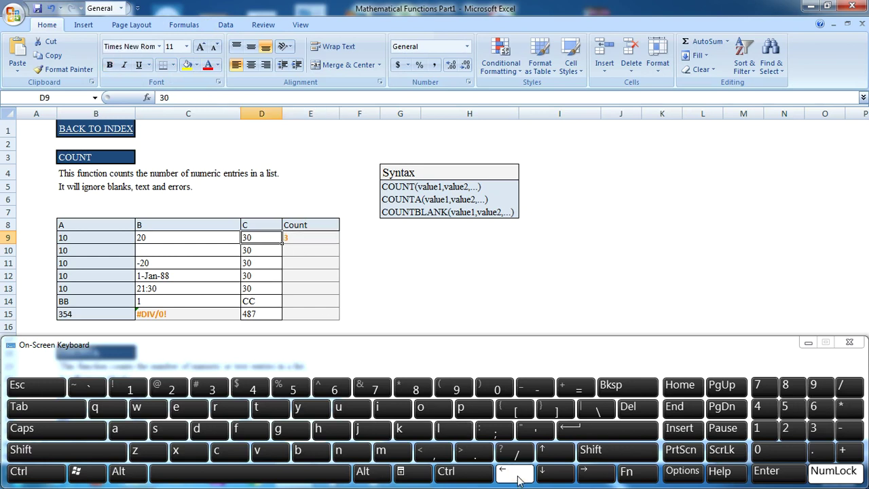
pyautogui.click(467, 474)
pyautogui.click(550, 468)
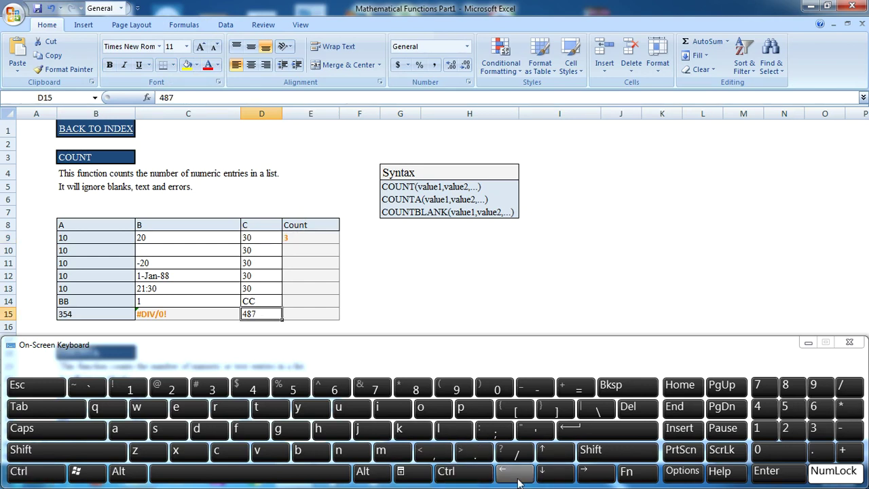
pyautogui.click(598, 474)
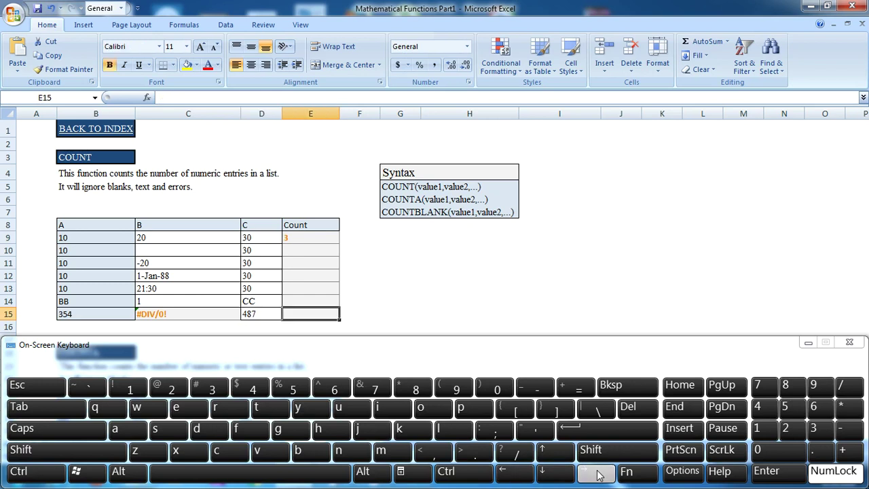
pyautogui.click(473, 474)
pyautogui.click(596, 454)
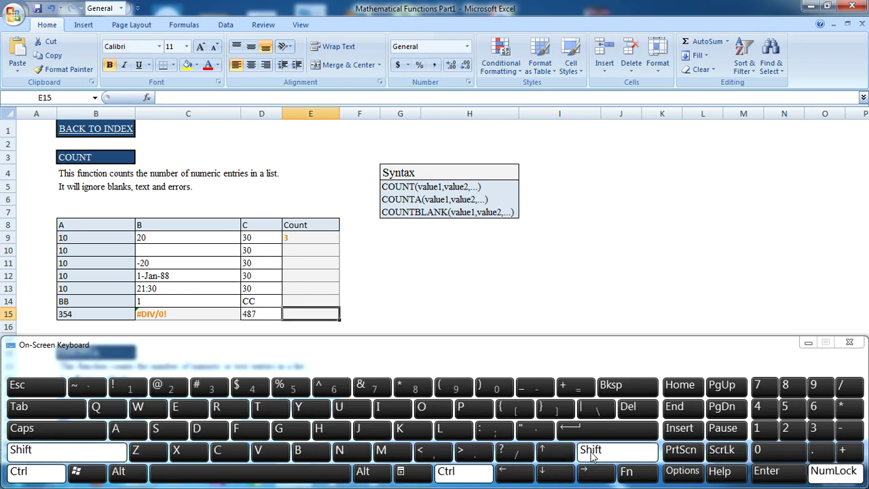
pyautogui.click(542, 451)
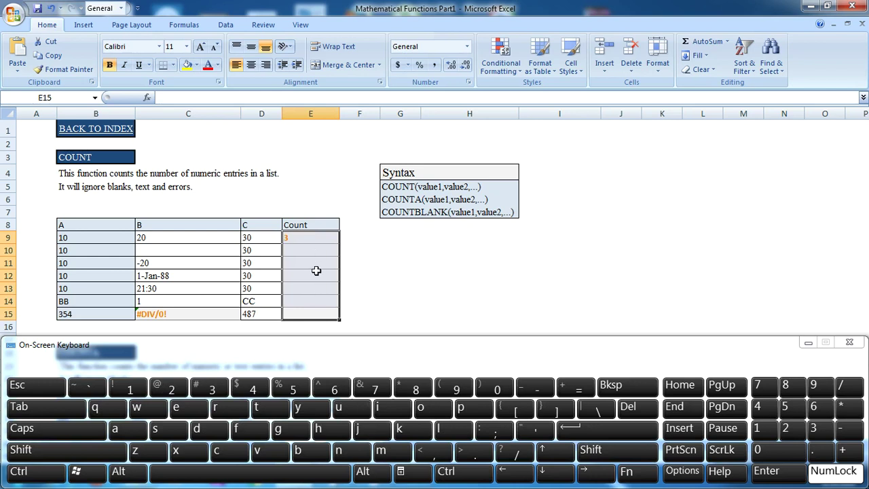
pyautogui.click(462, 473)
pyautogui.click(213, 435)
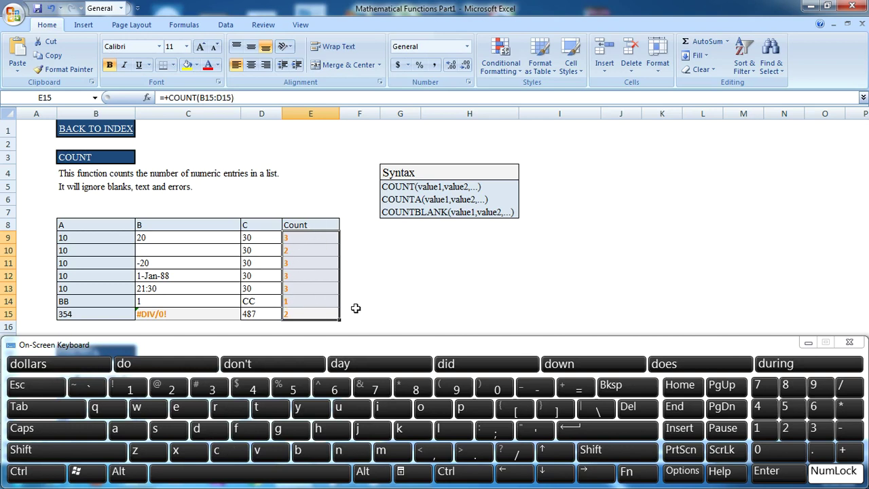
# Examine the text entries and COUNT formula in row 14, the error in C15, and the date and time in C12:C13.
pyautogui.click(393, 284)
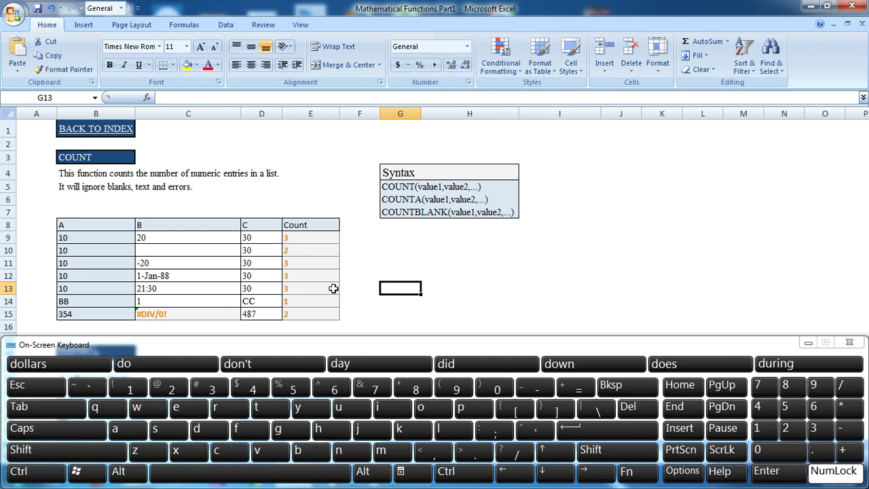
pyautogui.click(263, 301)
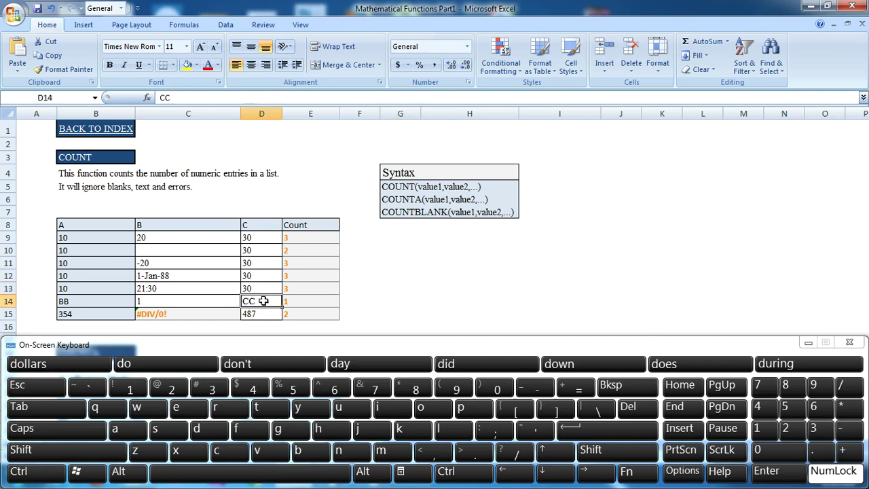
pyautogui.click(108, 300)
pyautogui.hotkey('shift', 'Right')
pyautogui.hotkey('shift', 'Right')
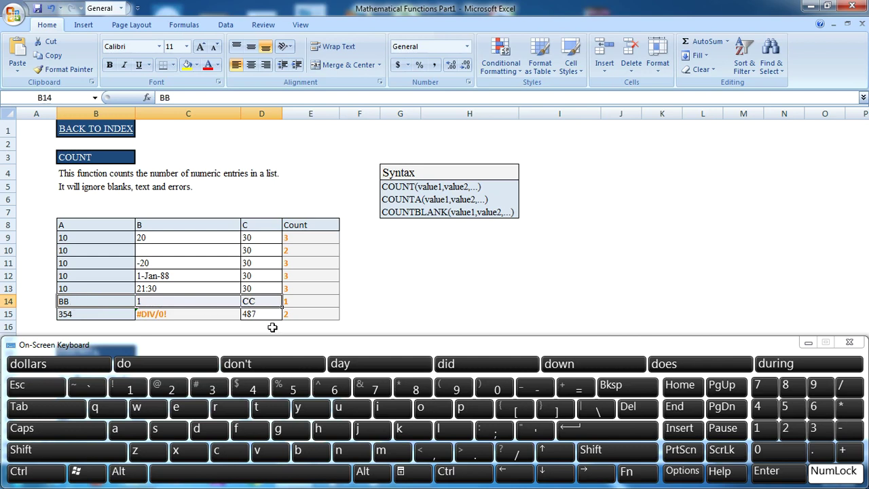
pyautogui.click(306, 301)
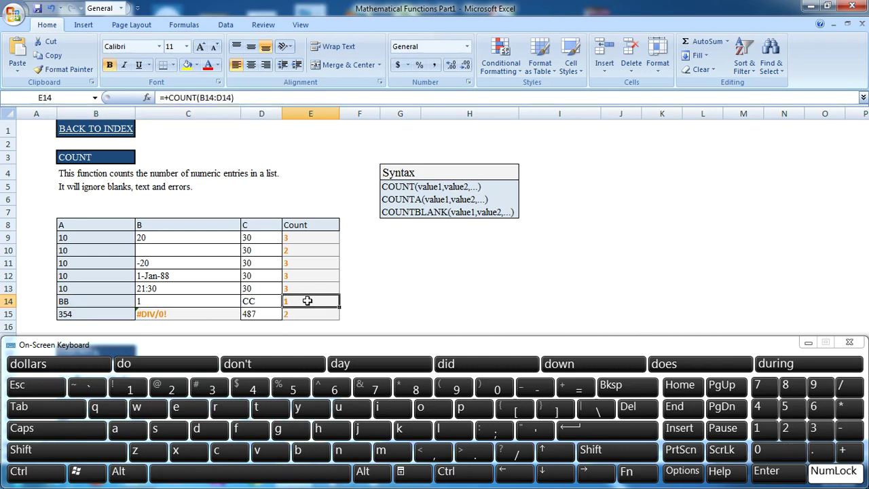
pyautogui.click(184, 314)
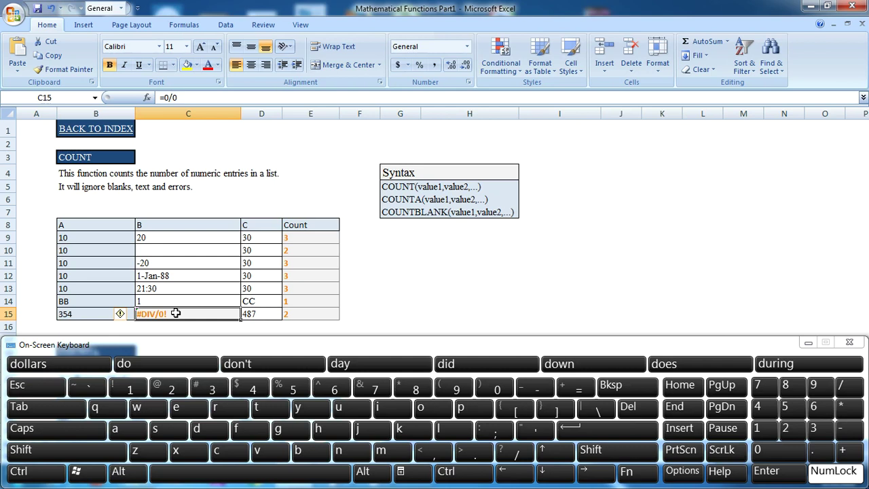
pyautogui.click(170, 275)
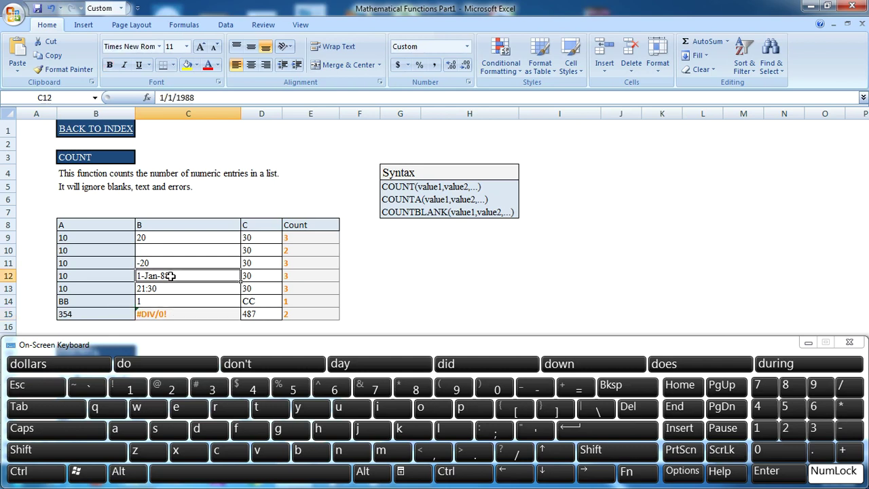
pyautogui.click(171, 289)
pyautogui.click(180, 276)
pyautogui.click(179, 290)
# Apply the General number format to the date in cell C12.
pyautogui.click(178, 276)
pyautogui.click(42, 472)
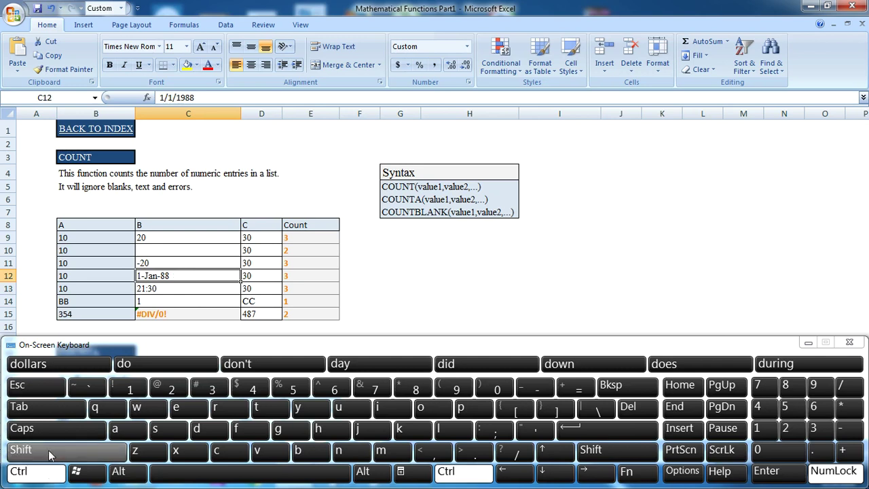
pyautogui.click(55, 451)
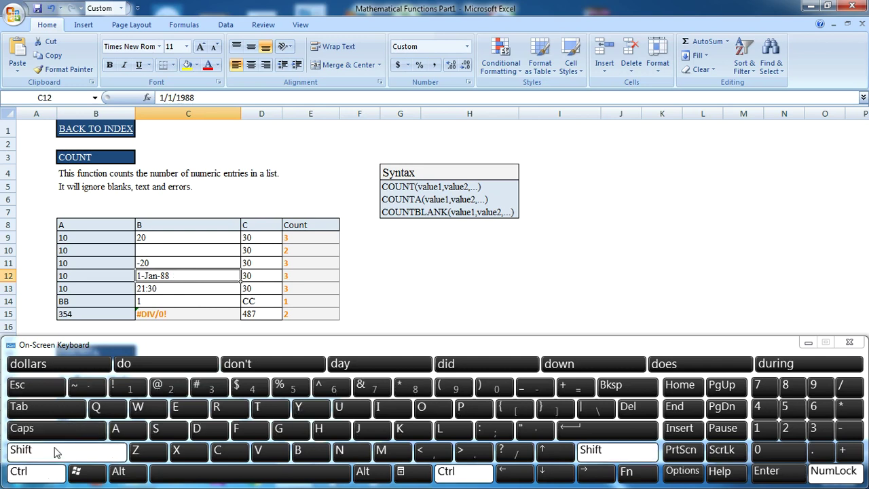
pyautogui.click(86, 389)
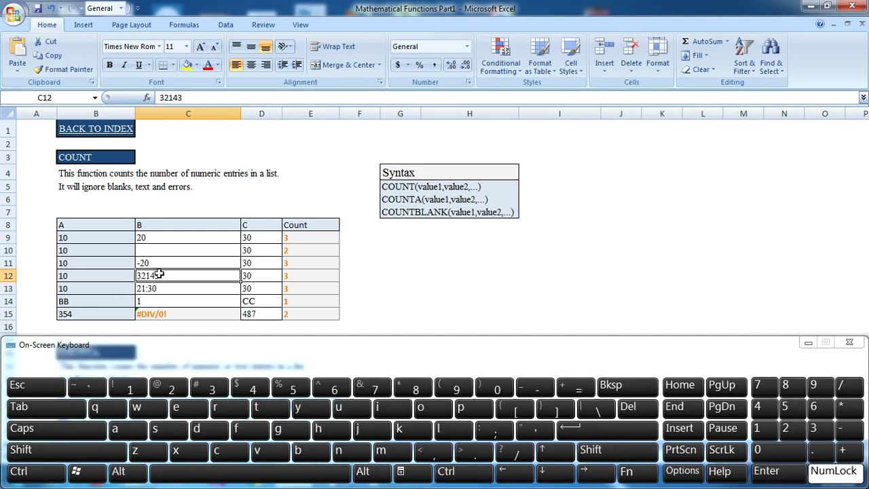
# Try the Number, time and date formats one after another on cell C12.
pyautogui.click(43, 473)
pyautogui.click(56, 451)
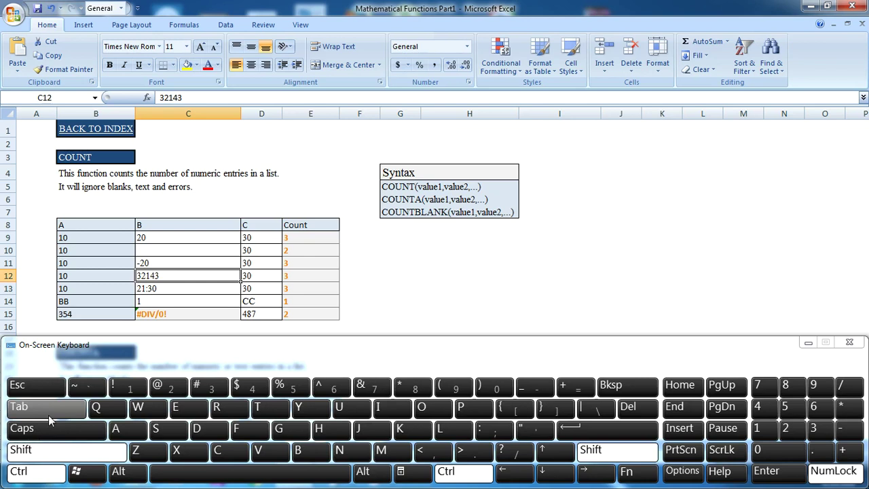
pyautogui.click(115, 387)
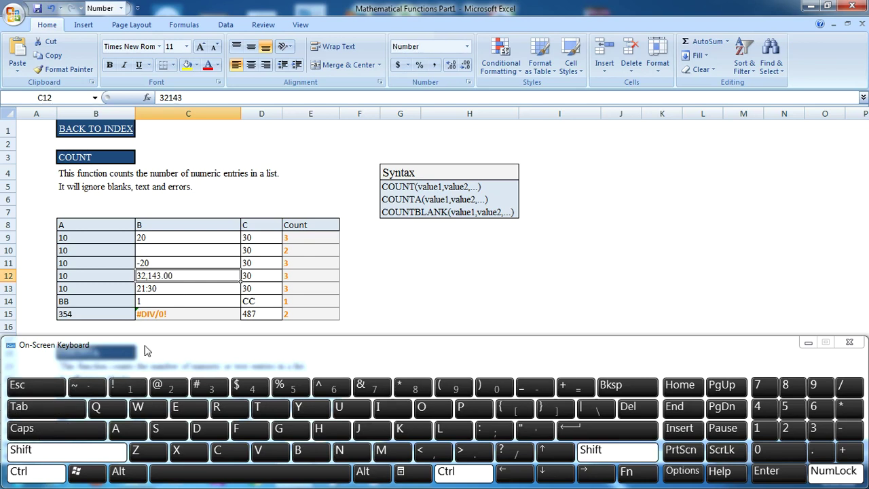
pyautogui.click(170, 388)
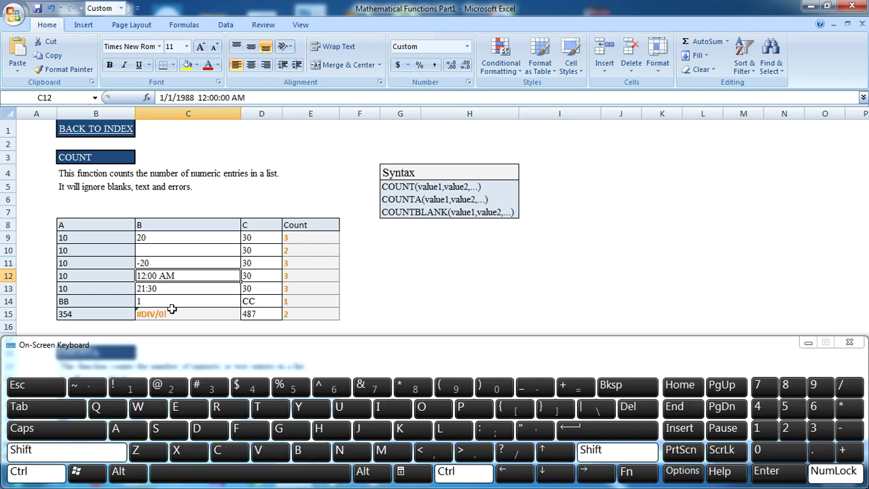
pyautogui.click(201, 385)
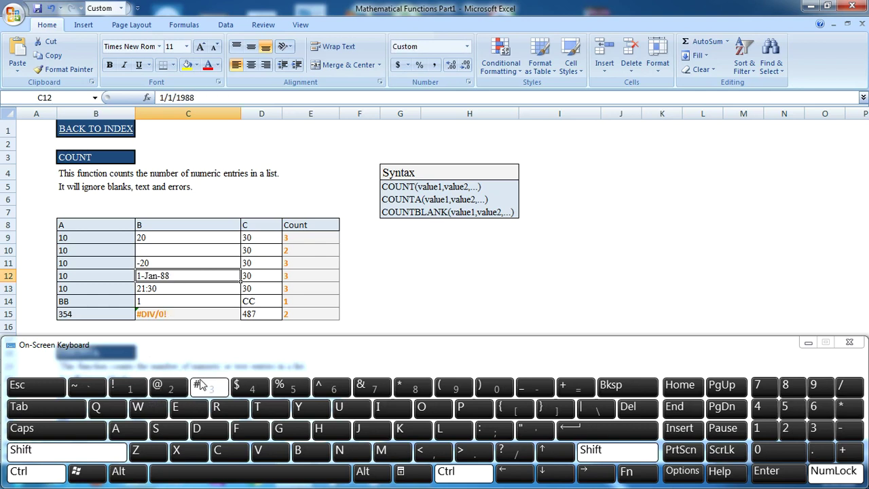
# Try the Currency and Percentage formats on cell C12 and finish with the Scientific format.
pyautogui.click(237, 387)
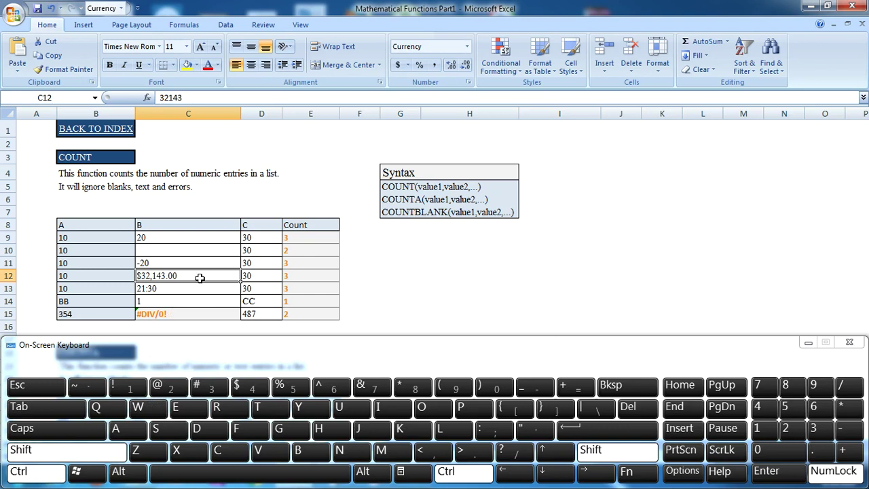
pyautogui.click(288, 385)
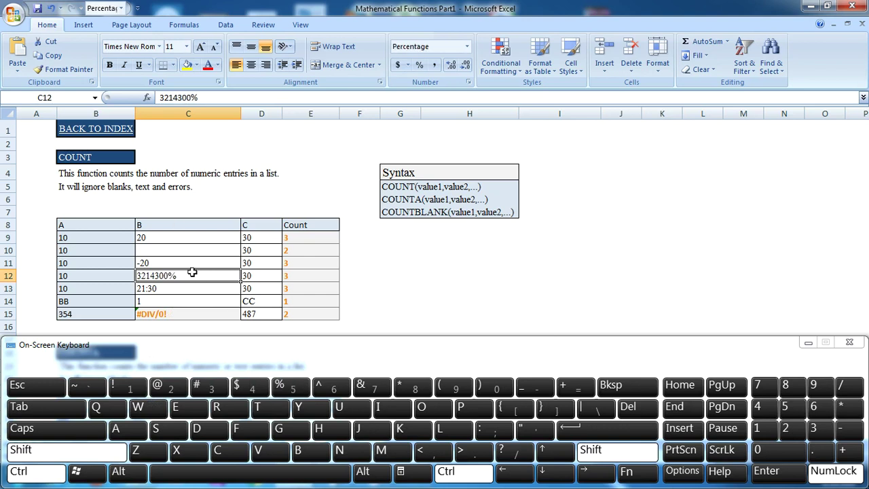
pyautogui.click(333, 388)
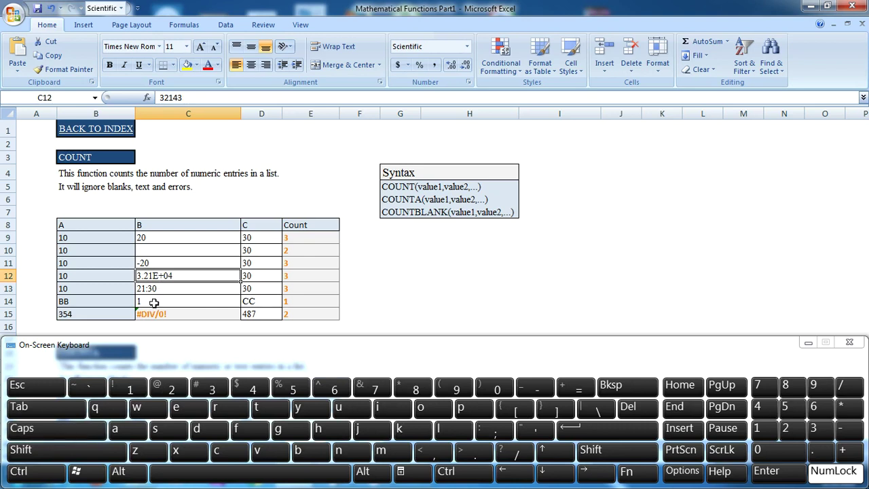
# Apply the General format and then the Number format to the time in cell C13.
pyautogui.click(160, 288)
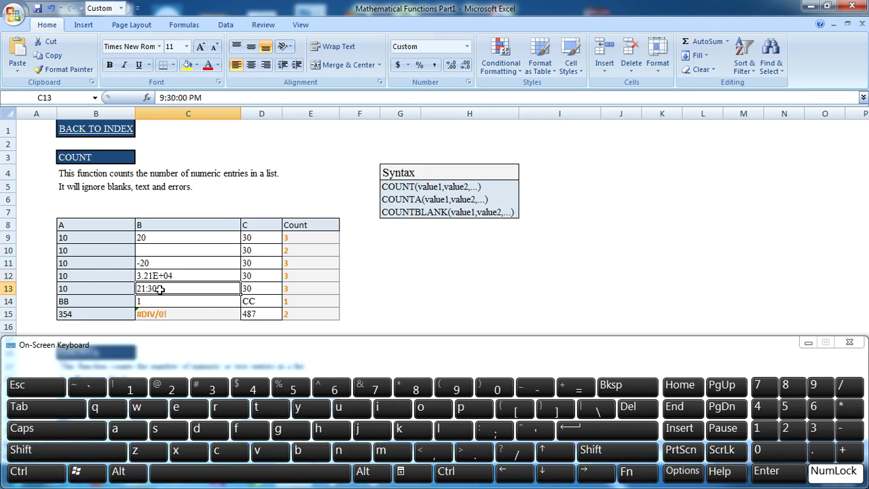
pyautogui.press('ctrl')
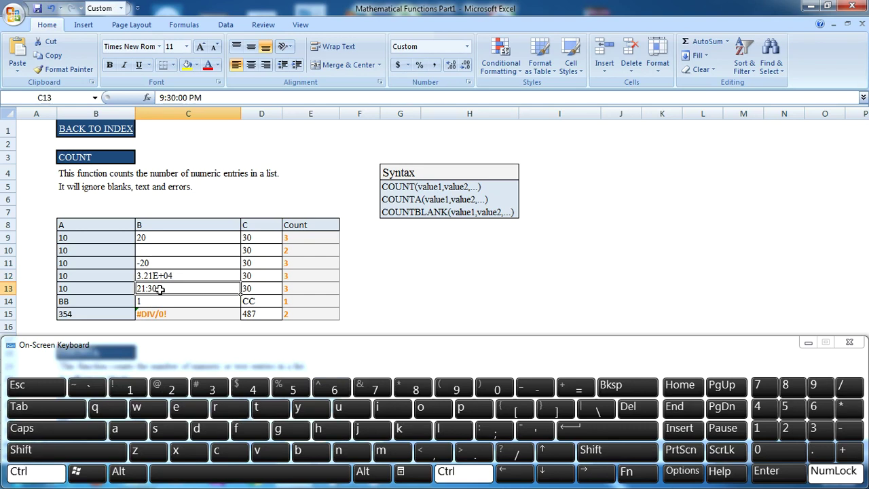
pyautogui.press('shift')
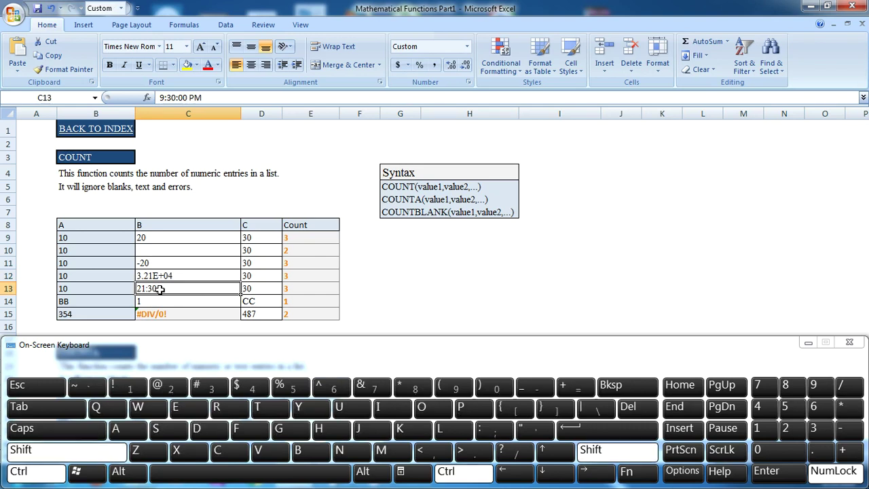
pyautogui.click(91, 387)
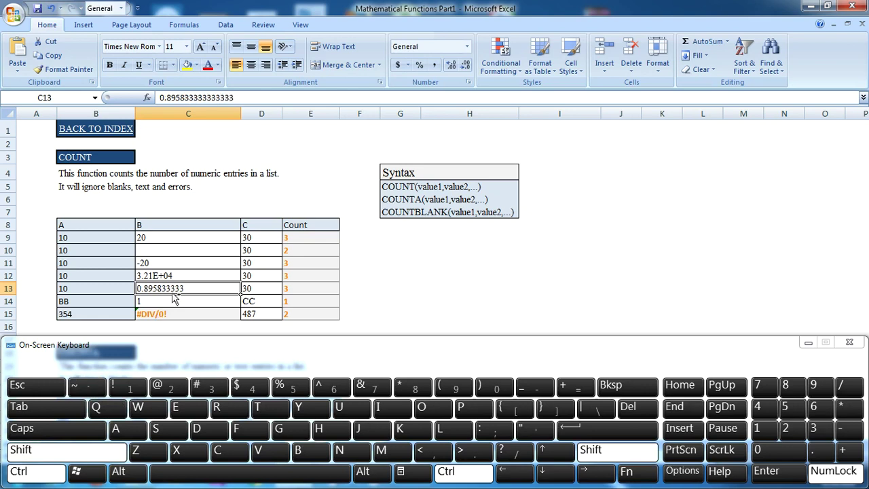
pyautogui.click(125, 387)
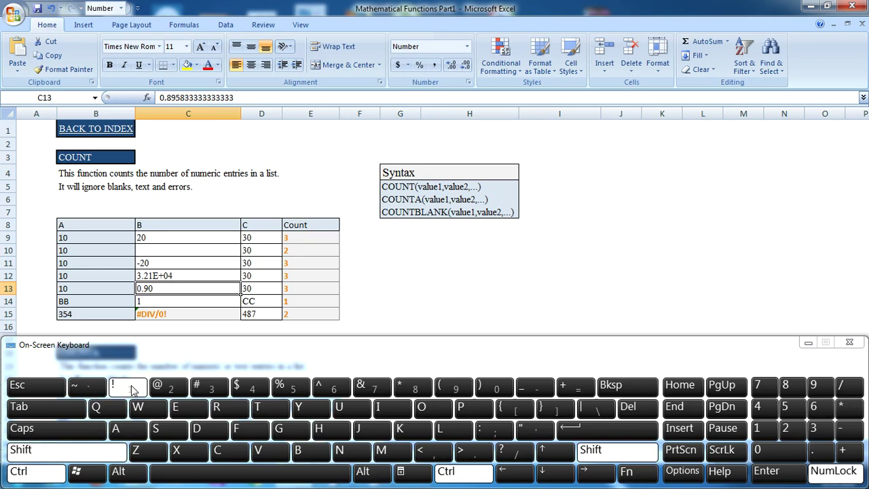
# Try the time, date, Currency, Percentage and Scientific formats one after another on cell C13.
pyautogui.click(169, 387)
pyautogui.click(210, 387)
pyautogui.click(236, 387)
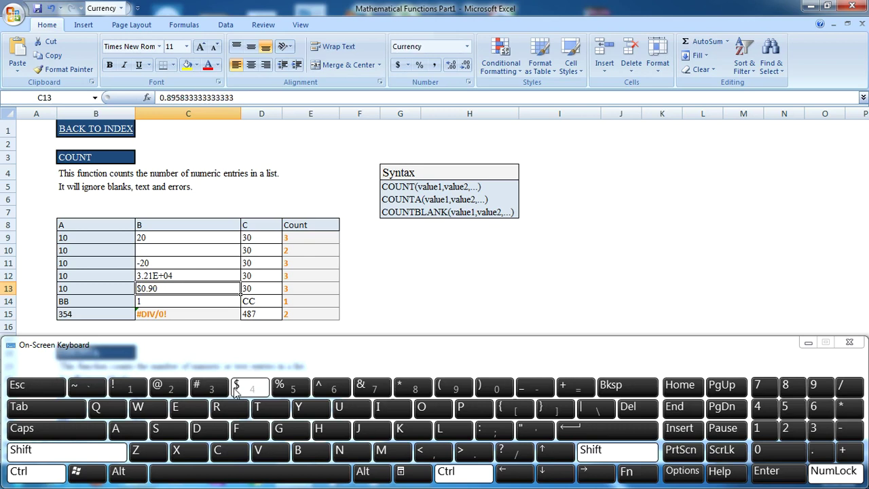
pyautogui.click(292, 391)
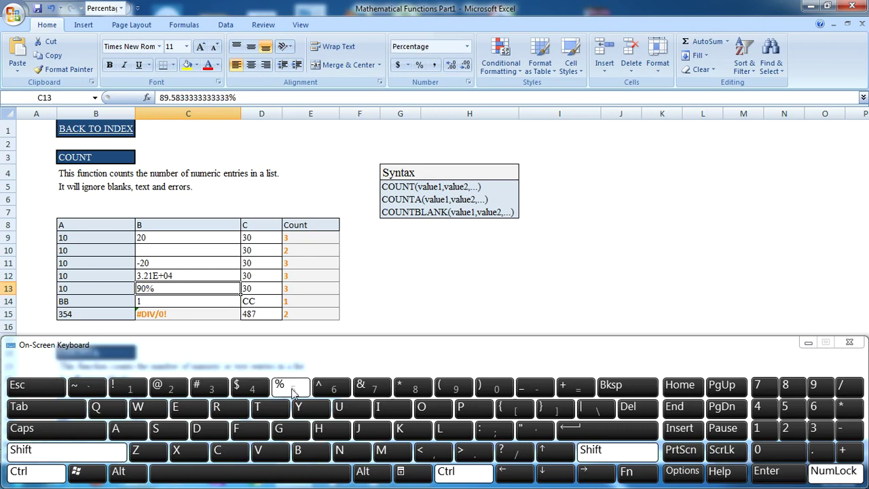
pyautogui.click(326, 389)
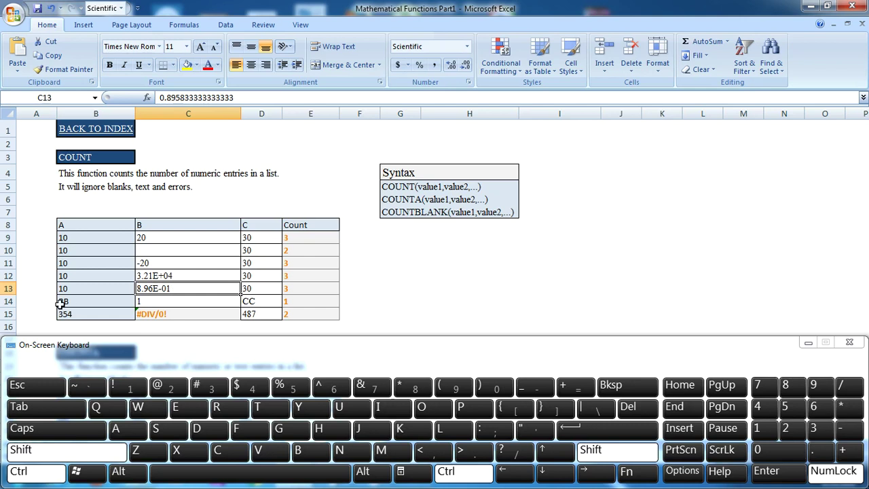
# Return cell C13 to the General format, then apply the AM/PM time format to it.
pyautogui.click(91, 391)
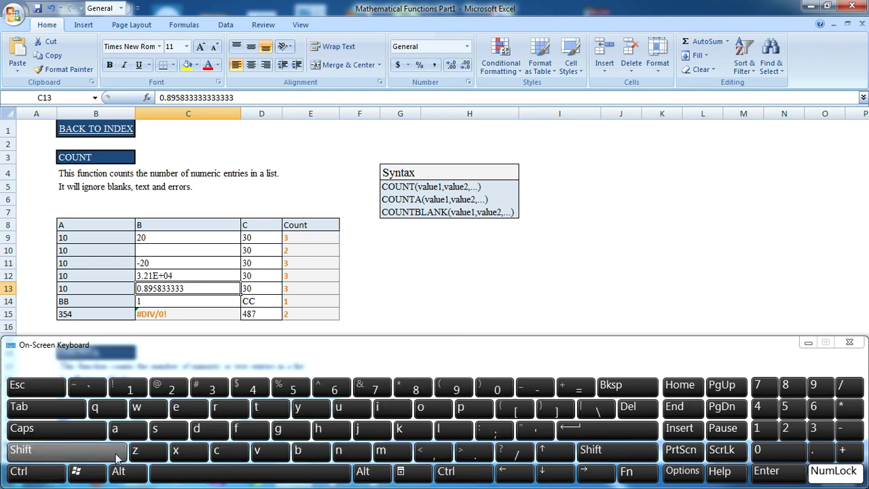
pyautogui.click(39, 479)
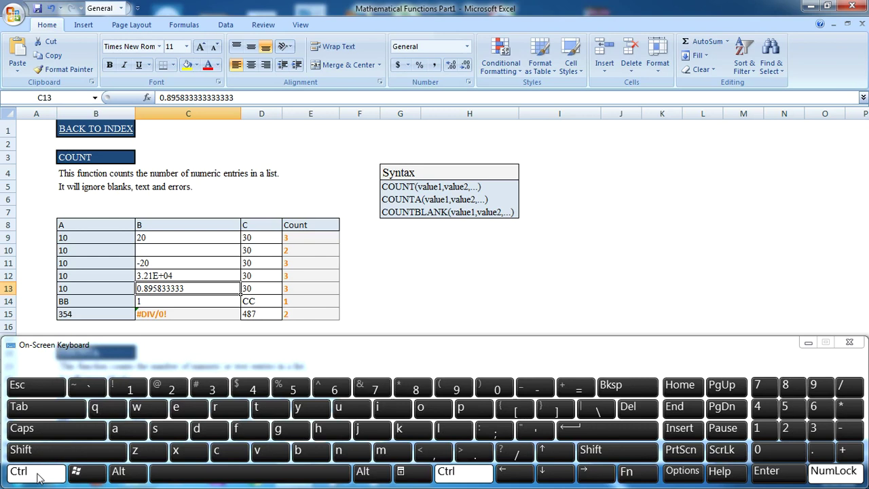
pyautogui.press('shift')
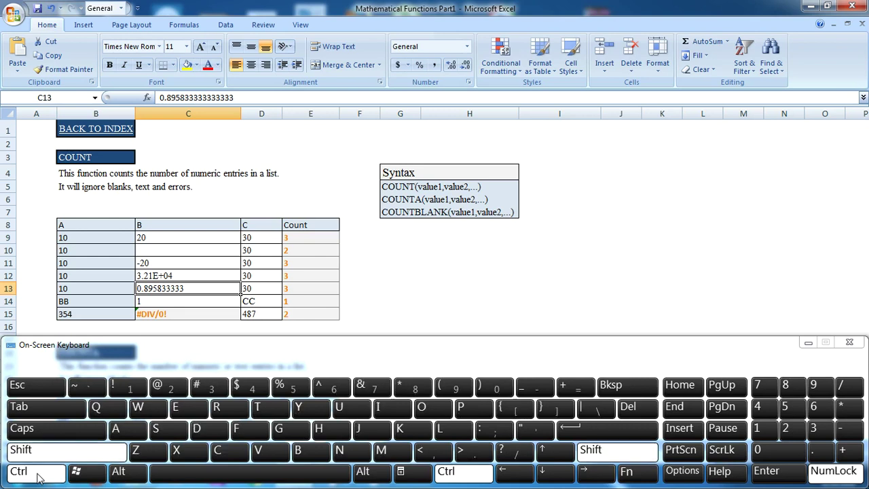
pyautogui.click(182, 386)
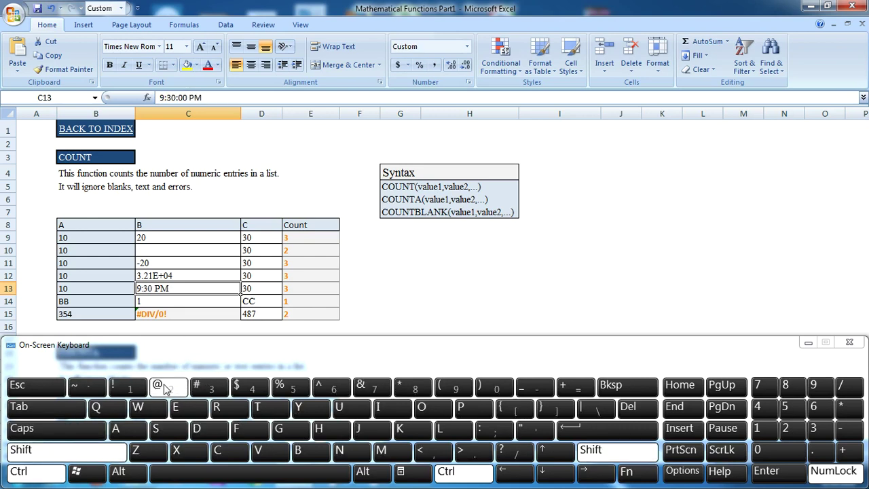
# Try the time format on cell C12 and finish with the day-month-year date format.
pyautogui.click(170, 275)
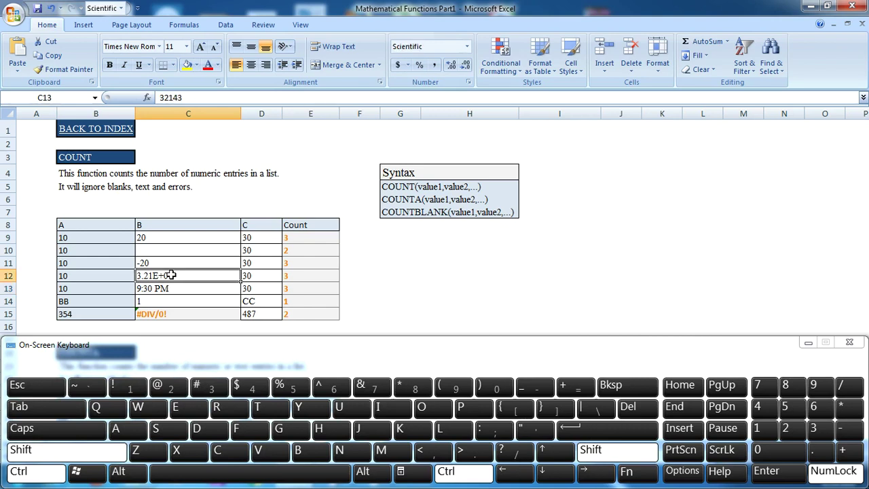
pyautogui.click(160, 385)
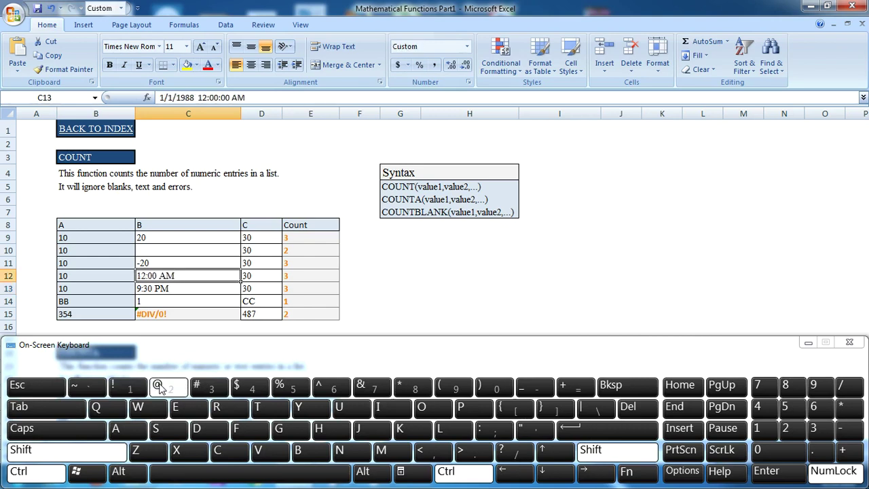
pyautogui.click(204, 386)
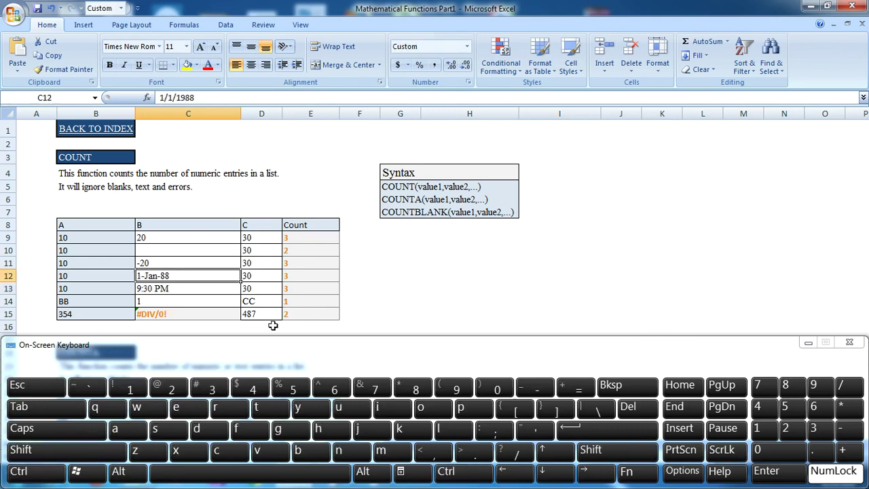
# Go to the COUNTA section and examine its description and the table of mixed entries in rows 22 to 31.
pyautogui.click(407, 275)
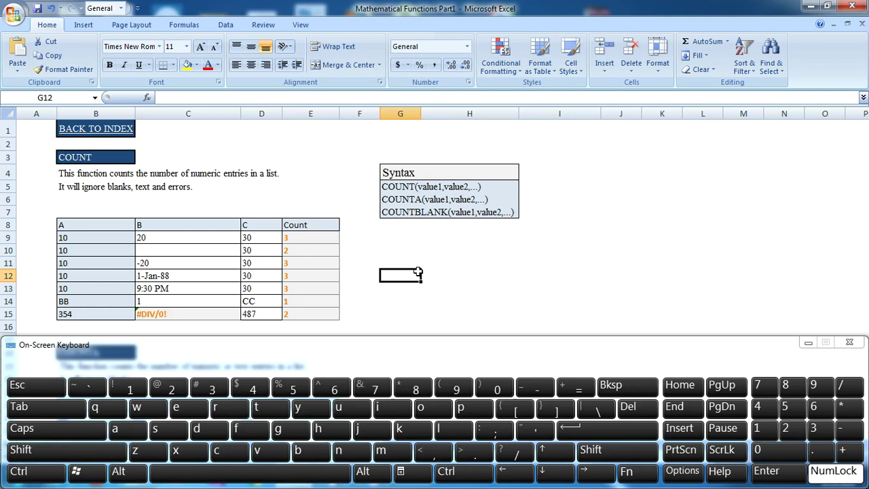
pyautogui.press('Down')
pyautogui.press('Down')
pyautogui.press('Down')
pyautogui.press('Down')
pyautogui.press('Down')
pyautogui.press('Down')
pyautogui.press('Down')
pyautogui.press('Down')
pyautogui.press('Down')
pyautogui.press('Down')
pyautogui.press('Down')
pyautogui.press('Down')
pyautogui.press('Down')
pyautogui.press('Down')
pyautogui.press('Down')
pyautogui.press('Down')
pyautogui.press('Down')
pyautogui.press('Down')
pyautogui.press('Down')
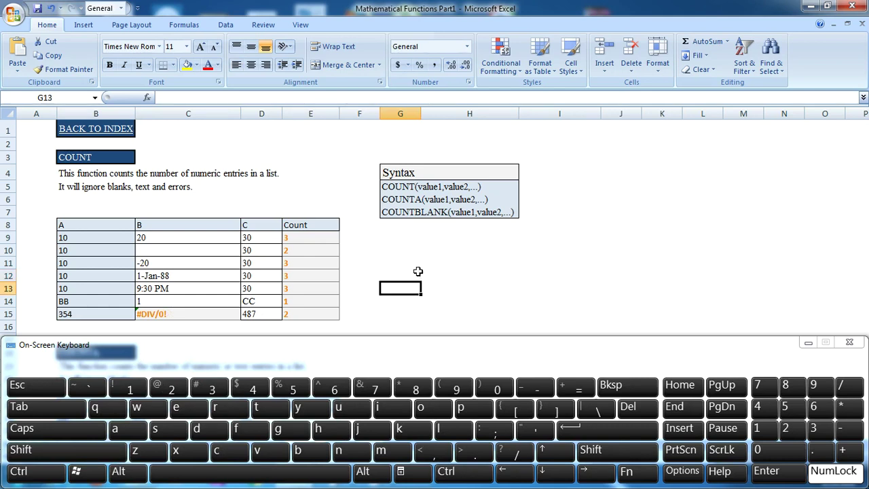
pyautogui.press('Down')
pyautogui.press('Down')
pyautogui.press('Down')
pyautogui.press('Down')
pyautogui.press('Down')
pyautogui.press('Down')
pyautogui.press('Down')
pyautogui.press('Down')
pyautogui.press('Down')
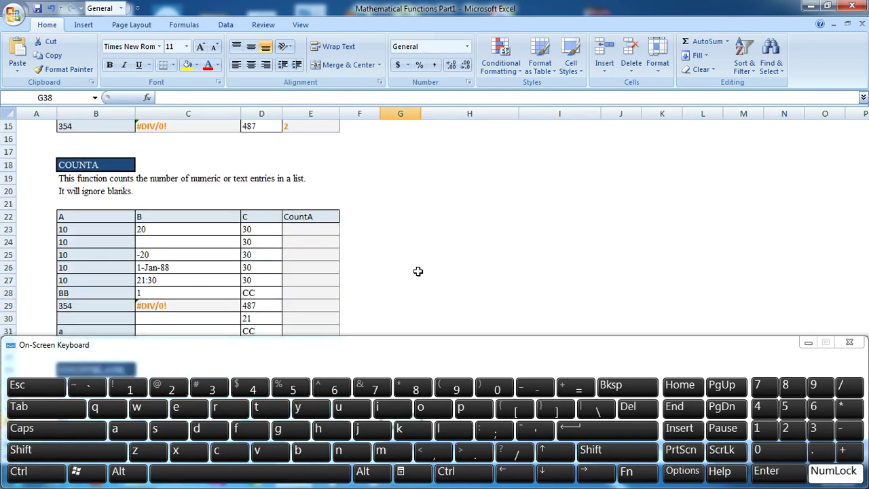
pyautogui.press('Up')
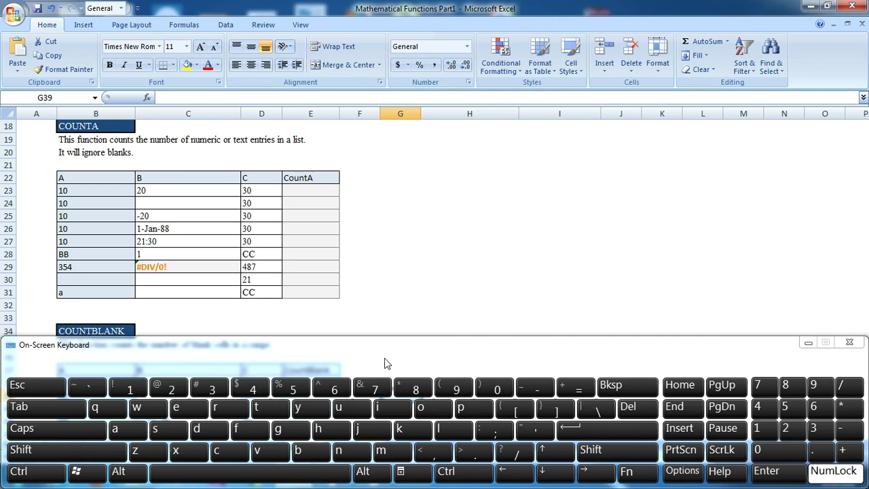
pyautogui.click(851, 451)
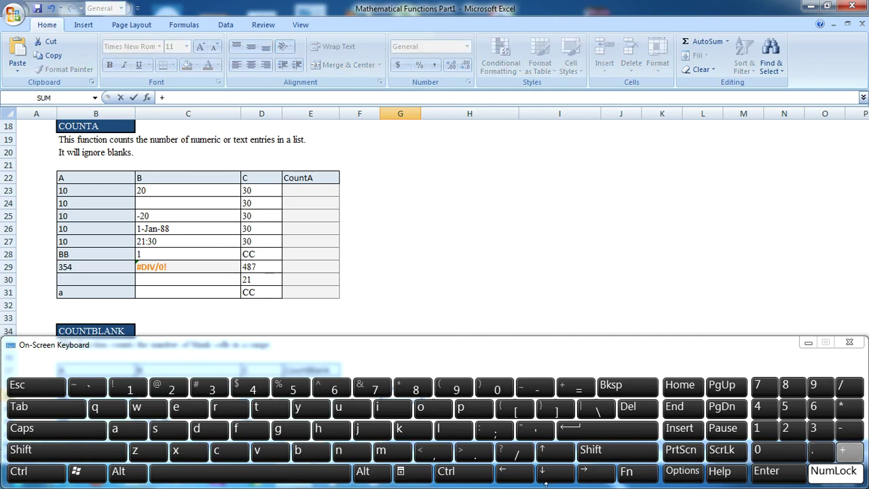
pyautogui.click(249, 454)
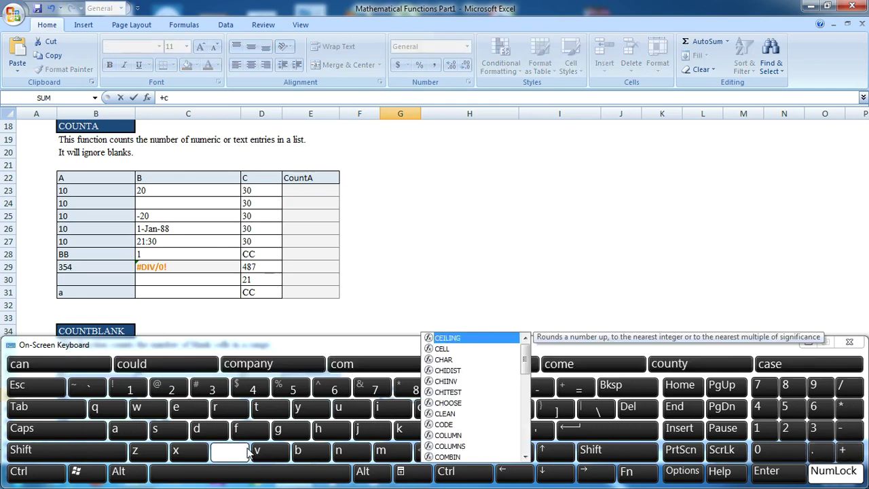
pyautogui.click(419, 411)
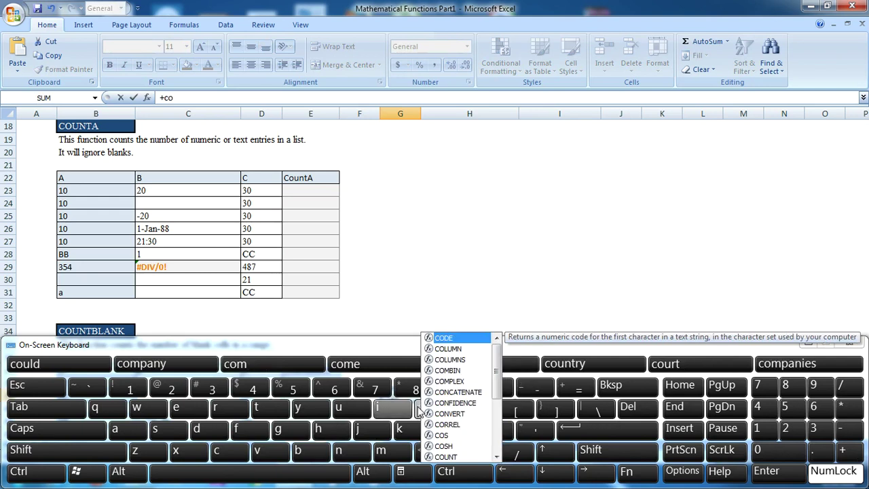
pyautogui.click(343, 408)
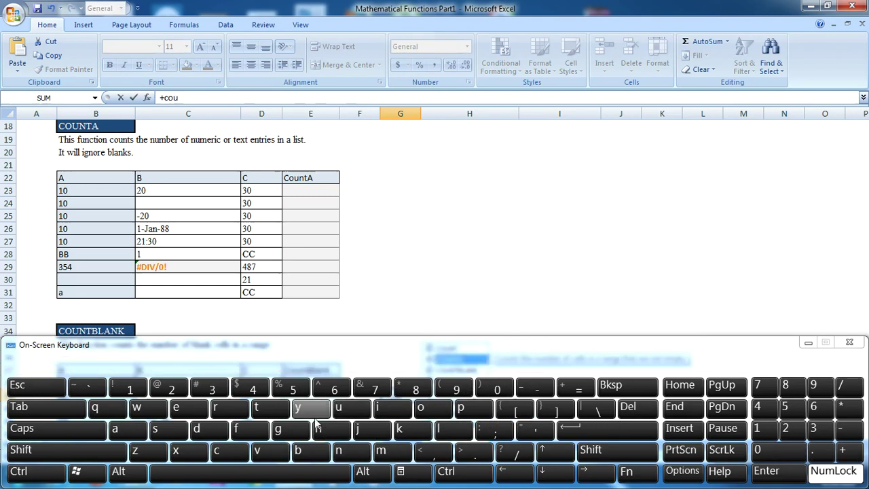
pyautogui.click(32, 406)
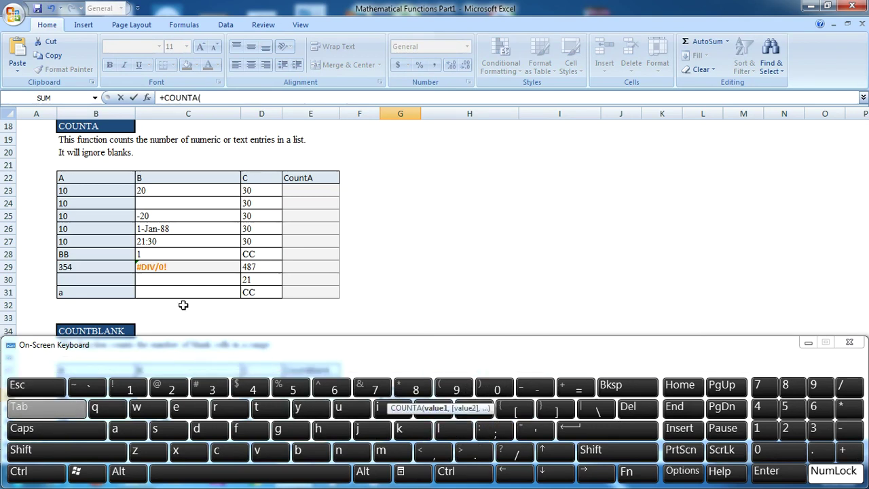
pyautogui.click(327, 195)
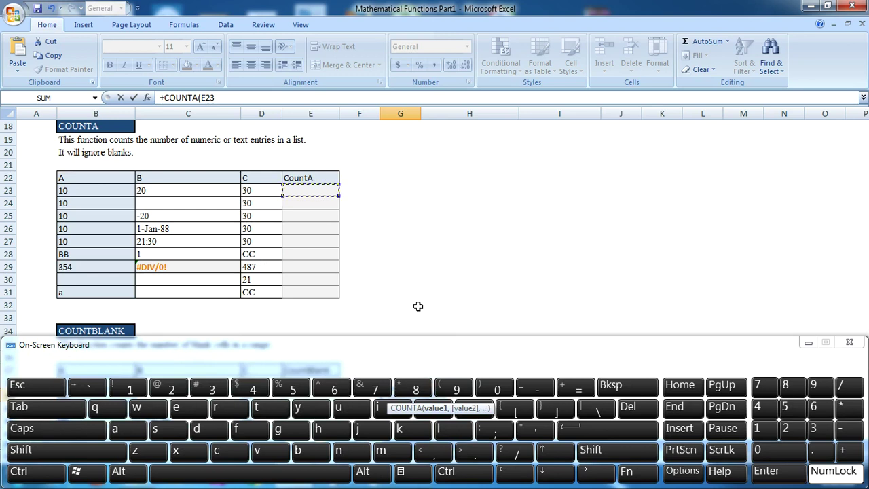
pyautogui.press('Down')
pyautogui.press('Down')
pyautogui.press('Down')
pyautogui.press('Down')
pyautogui.press('Down')
pyautogui.press('Down')
pyautogui.press('Down')
pyautogui.press('Down')
pyautogui.press('Down')
pyautogui.press('Down')
pyautogui.press('Down')
pyautogui.press('Down')
pyautogui.press('Down')
pyautogui.press('Down')
pyautogui.press('Down')
pyautogui.press('Down')
pyautogui.press('Down')
pyautogui.press('Down')
pyautogui.press('Down')
pyautogui.press('Down')
pyautogui.press('Down')
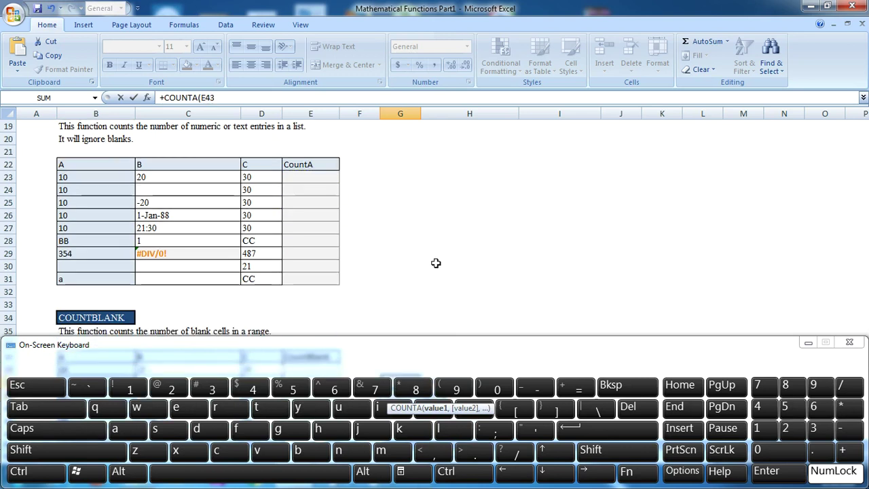
pyautogui.press('BackSpace')
pyautogui.press('BackSpace')
pyautogui.press('BackSpace')
pyautogui.press('BackSpace')
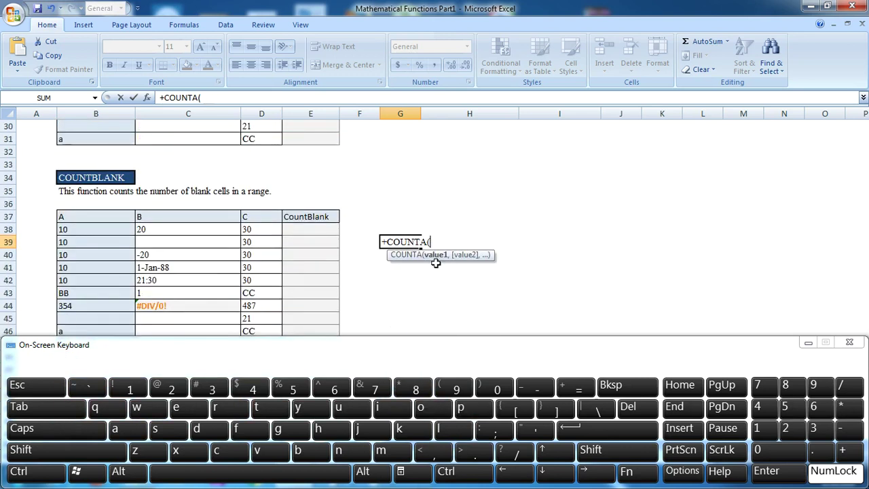
pyautogui.press('Escape')
pyautogui.press('Return')
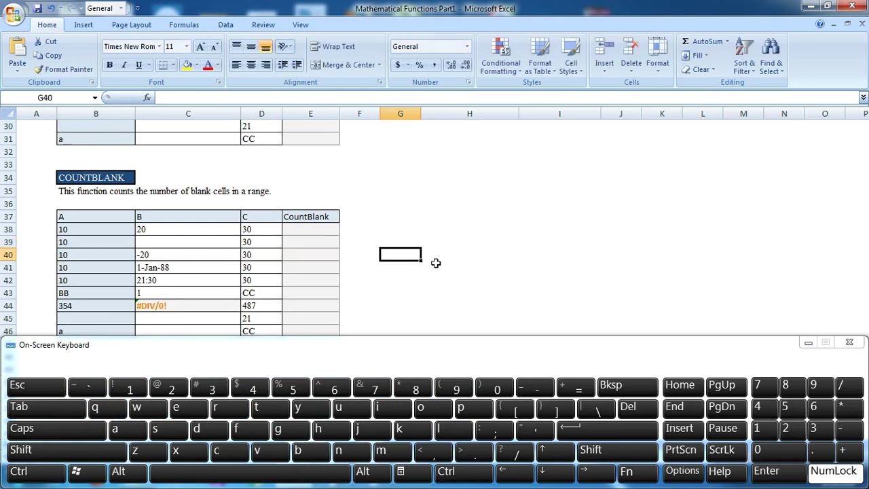
# Enter a COUNTA formula over the range B23:D23 in cell E23, the first cell of the CountA column.
pyautogui.press('Up')
pyautogui.press('Up')
pyautogui.press('Up')
pyautogui.press('Up')
pyautogui.press('Up')
pyautogui.press('Up')
pyautogui.press('Up')
pyautogui.press('Up')
pyautogui.press('Up')
pyautogui.press('Up')
pyautogui.press('Up')
pyautogui.press('Up')
pyautogui.press('Up')
pyautogui.press('Up')
pyautogui.press('Up')
pyautogui.press('Up')
pyautogui.press('Up')
pyautogui.press('Up')
pyautogui.press('Up')
pyautogui.press('Up')
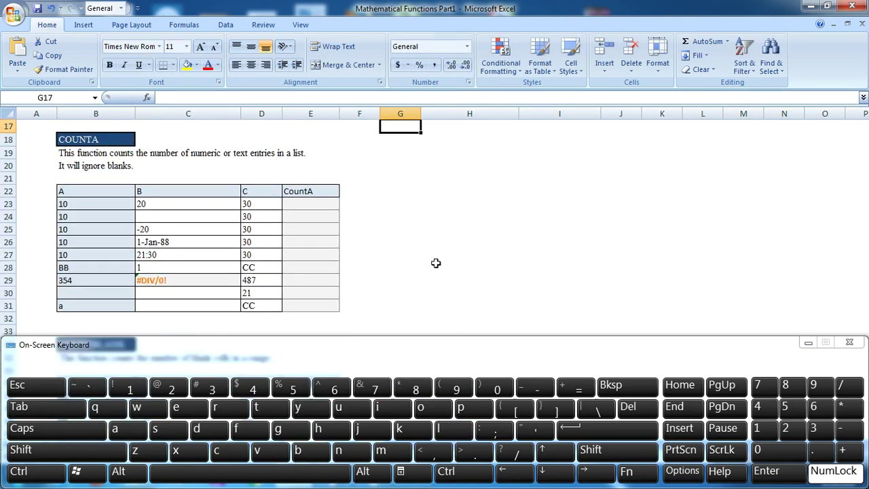
pyautogui.press('Down')
pyautogui.press('Down')
pyautogui.press('Down')
pyautogui.press('Down')
pyautogui.press('Left')
pyautogui.press('Left')
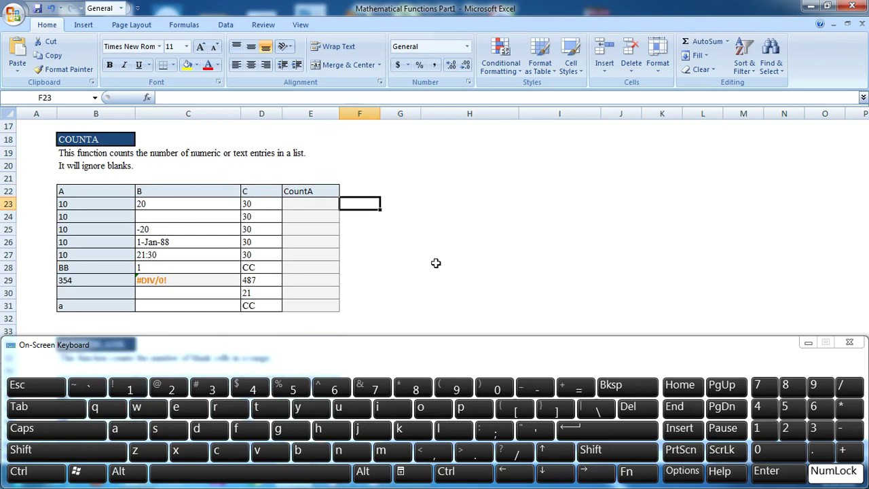
pyautogui.click(851, 451)
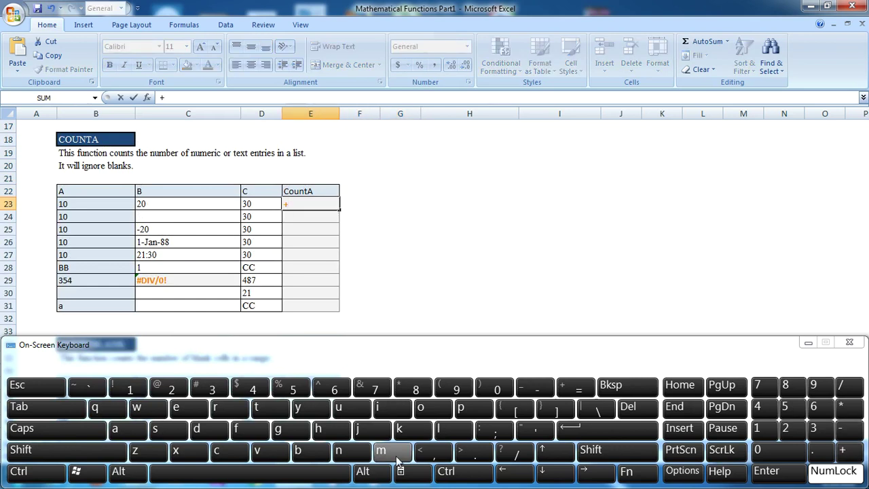
pyautogui.click(243, 458)
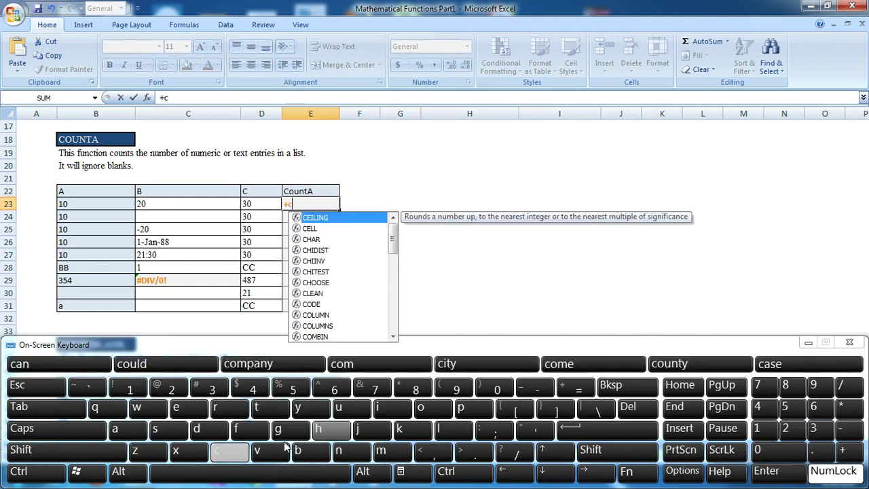
pyautogui.click(429, 409)
pyautogui.click(348, 410)
pyautogui.click(338, 451)
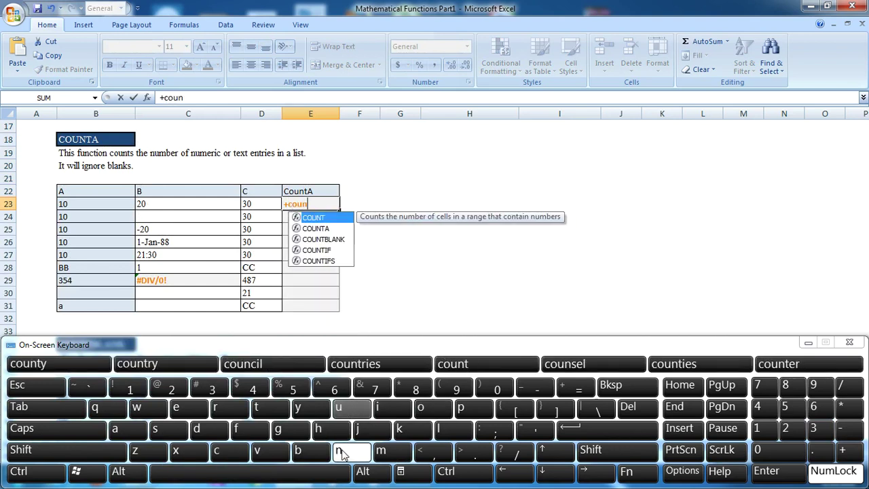
pyautogui.click(316, 229)
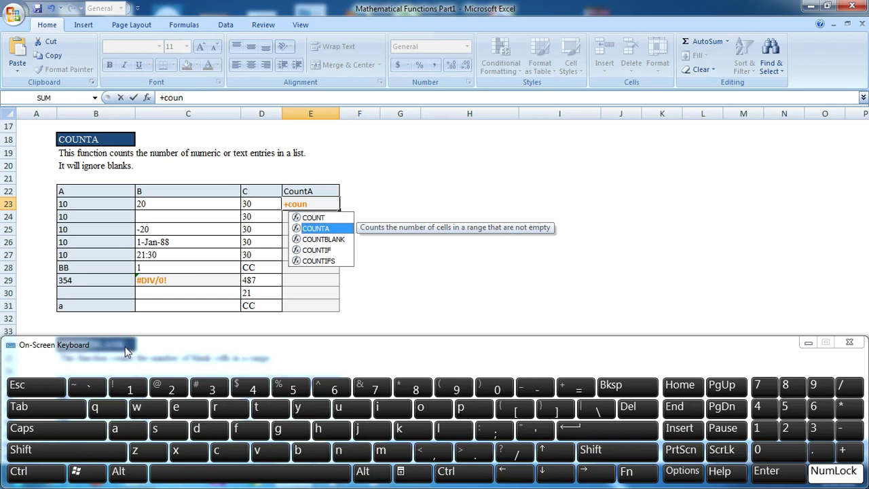
pyautogui.click(49, 411)
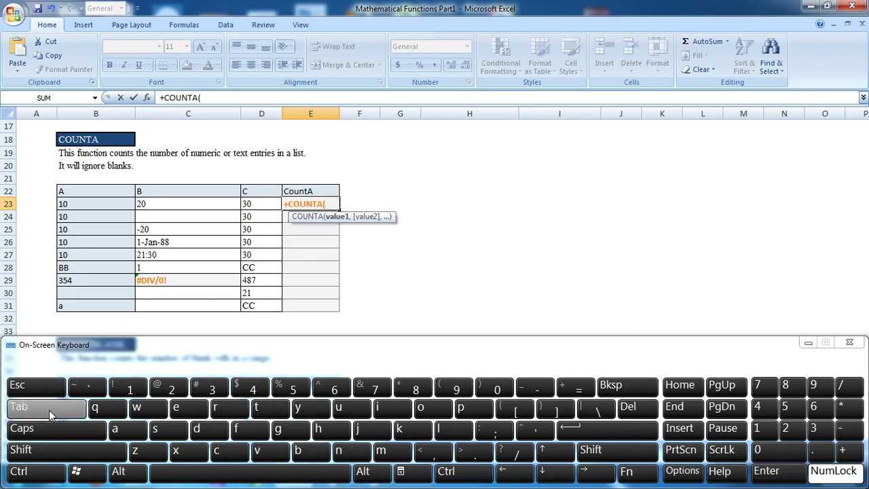
pyautogui.click(122, 203)
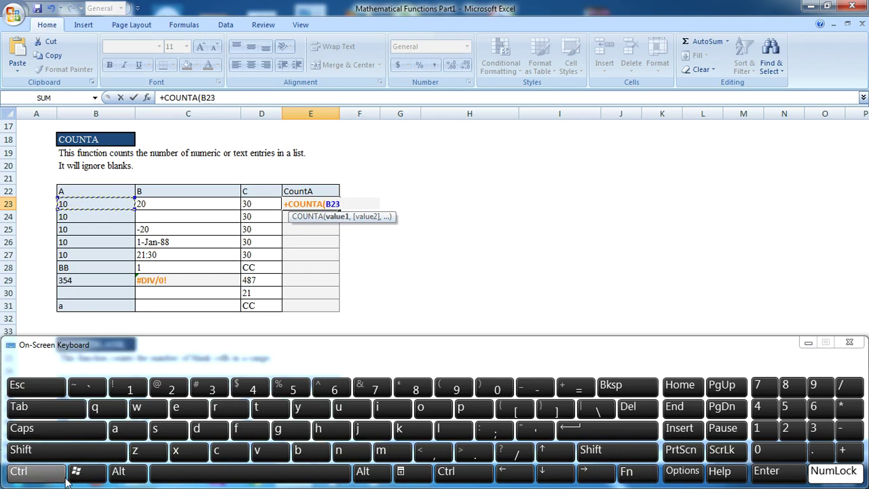
pyautogui.click(38, 476)
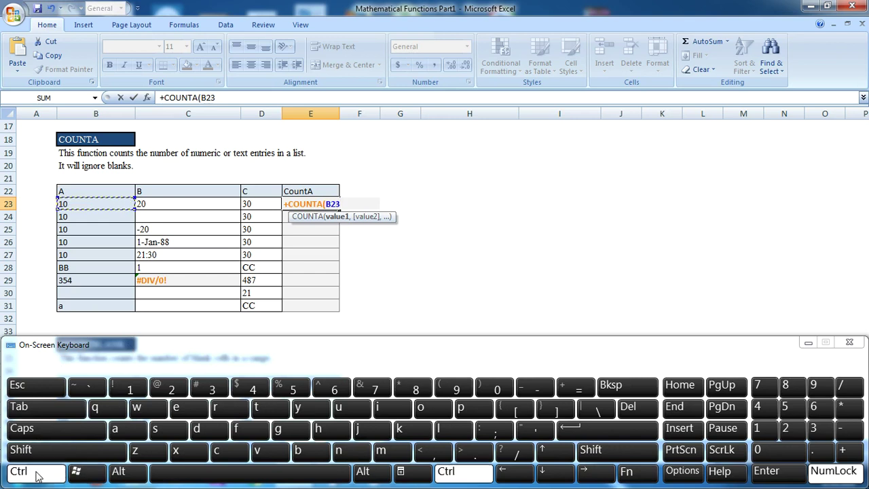
pyautogui.click(72, 453)
pyautogui.click(585, 472)
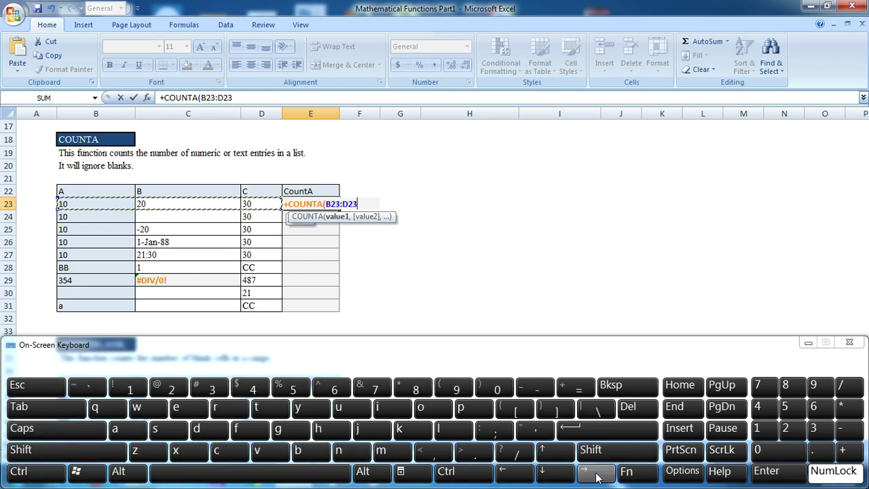
pyautogui.click(638, 428)
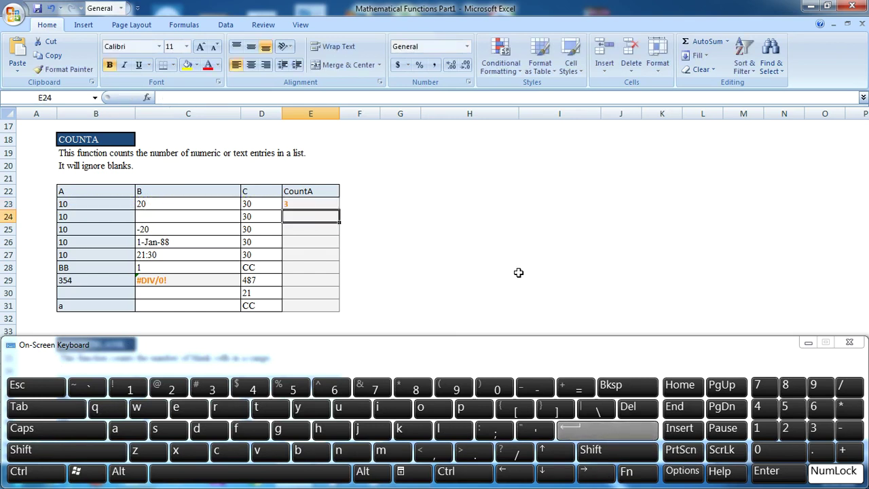
# Fill the COUNTA formula from E23 down the CountA column to E31.
pyautogui.click(303, 202)
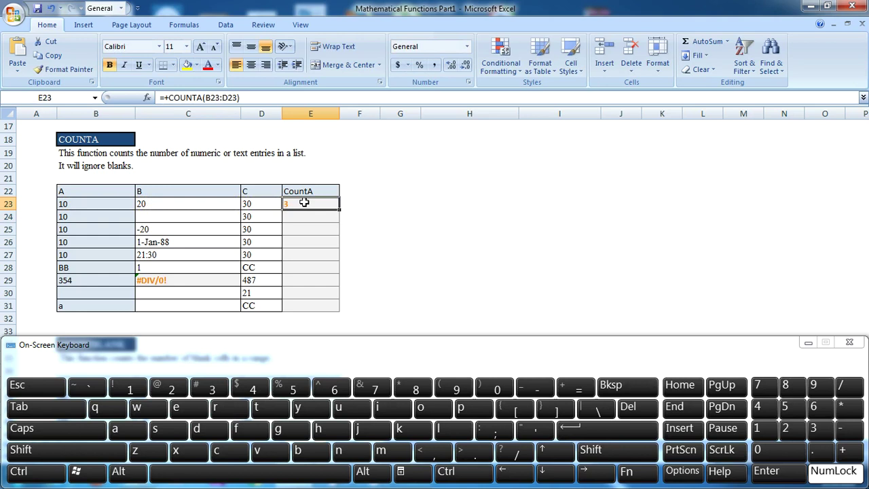
pyautogui.click(523, 479)
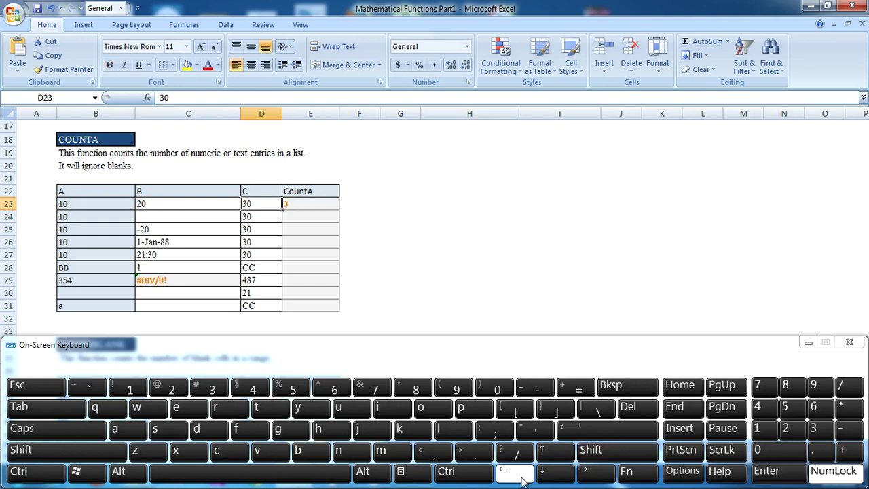
pyautogui.click(446, 471)
pyautogui.click(547, 471)
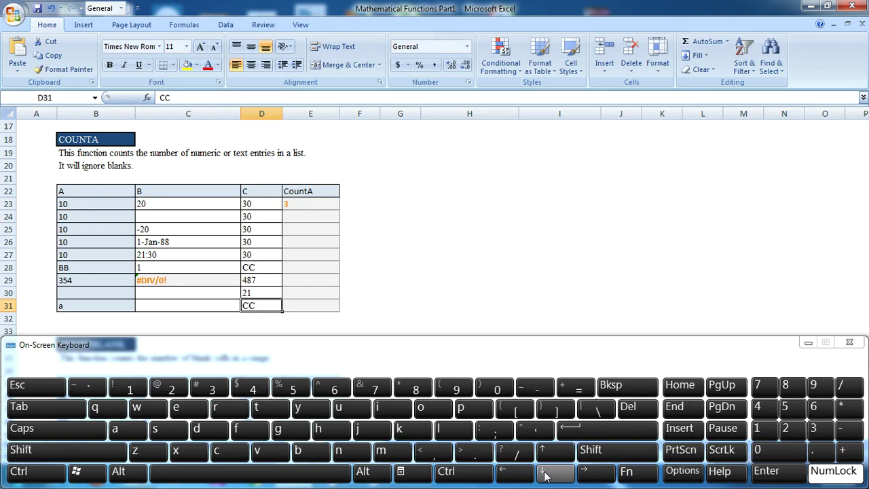
pyautogui.click(596, 471)
pyautogui.click(475, 472)
pyautogui.click(598, 450)
pyautogui.click(548, 450)
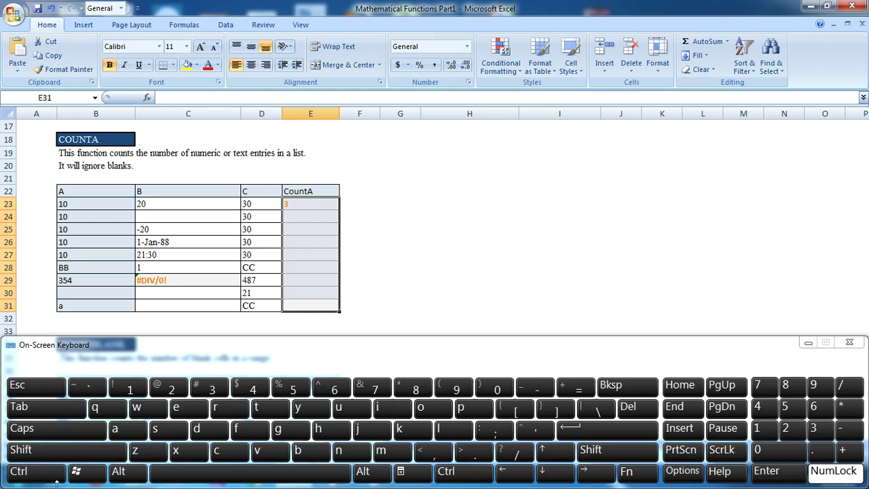
pyautogui.click(31, 471)
pyautogui.click(215, 433)
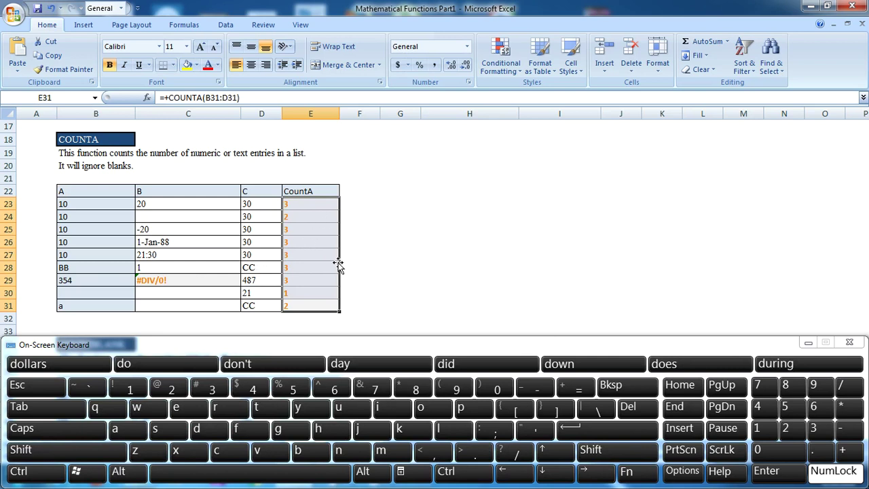
# Compare the COUNTA results in rows 31, 29 and 28 with the text, blank and error entries in those rows.
pyautogui.click(372, 256)
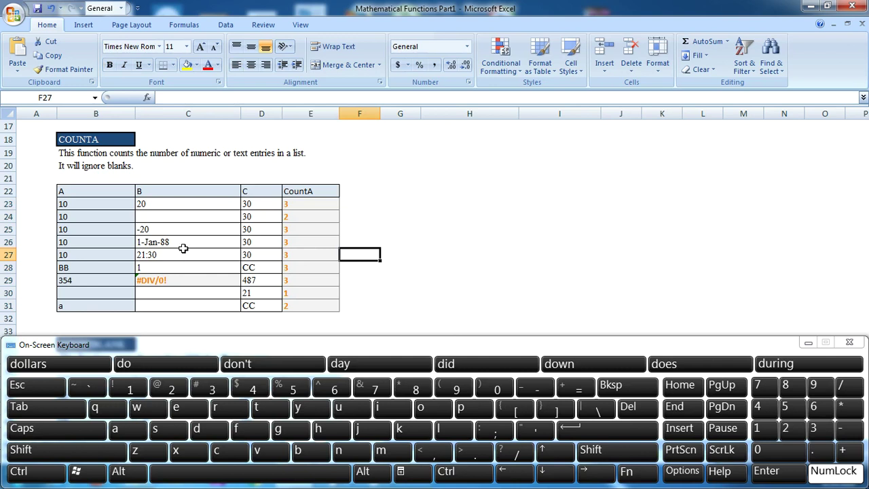
pyautogui.click(101, 306)
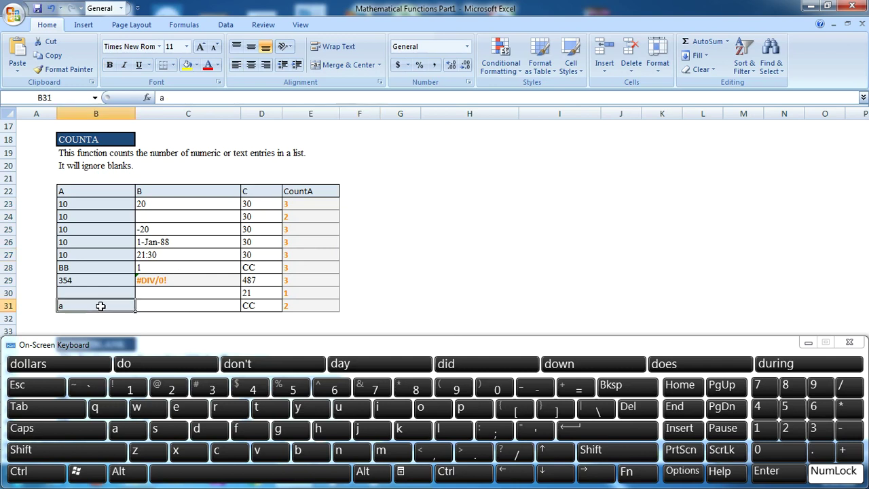
pyautogui.click(260, 307)
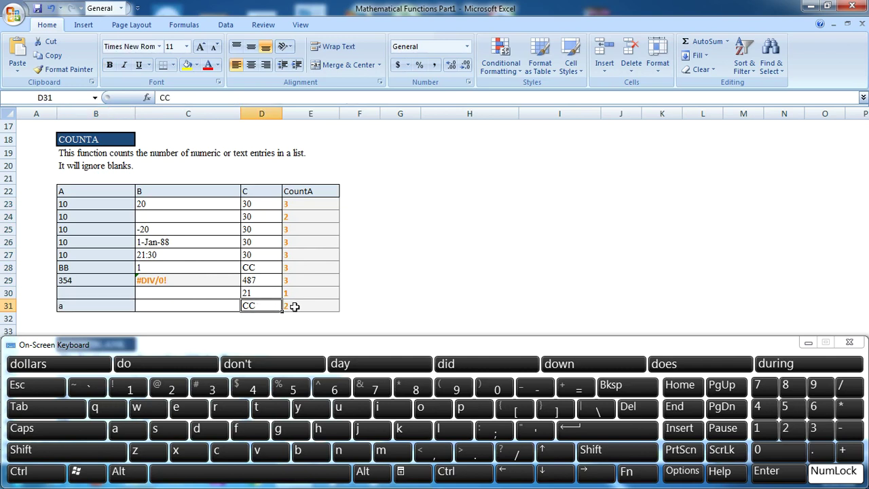
pyautogui.click(294, 307)
pyautogui.click(160, 306)
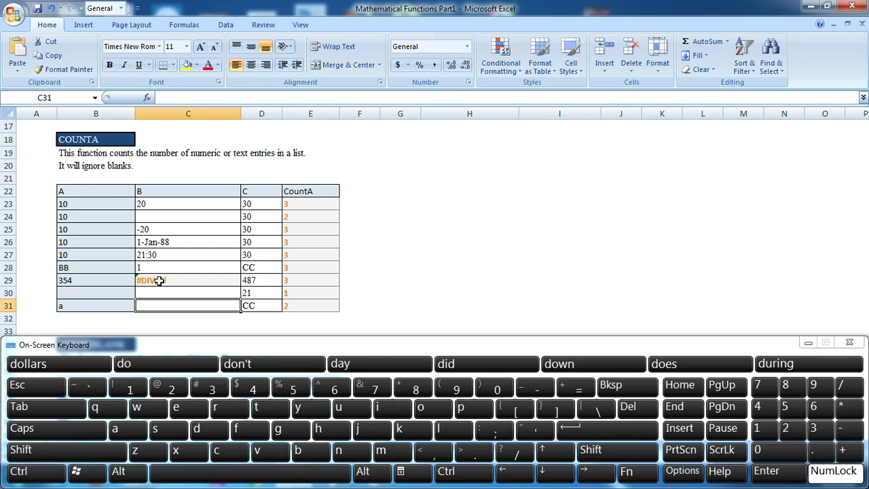
pyautogui.click(159, 281)
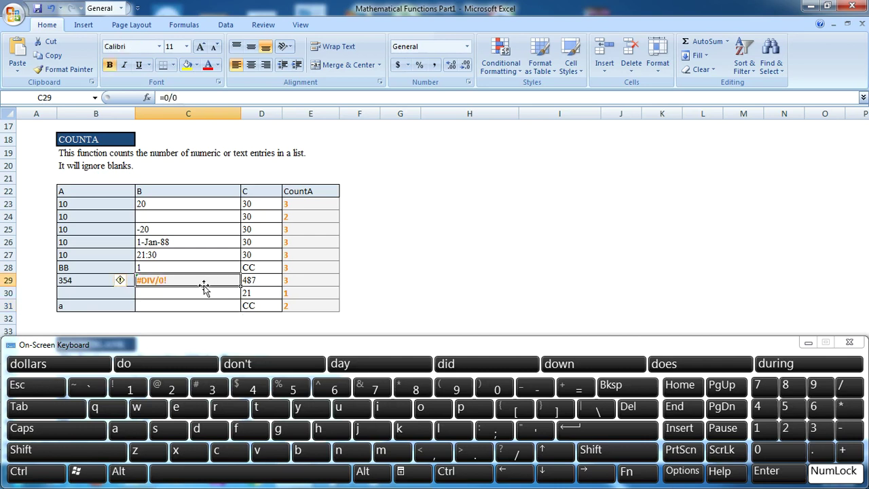
pyautogui.click(298, 283)
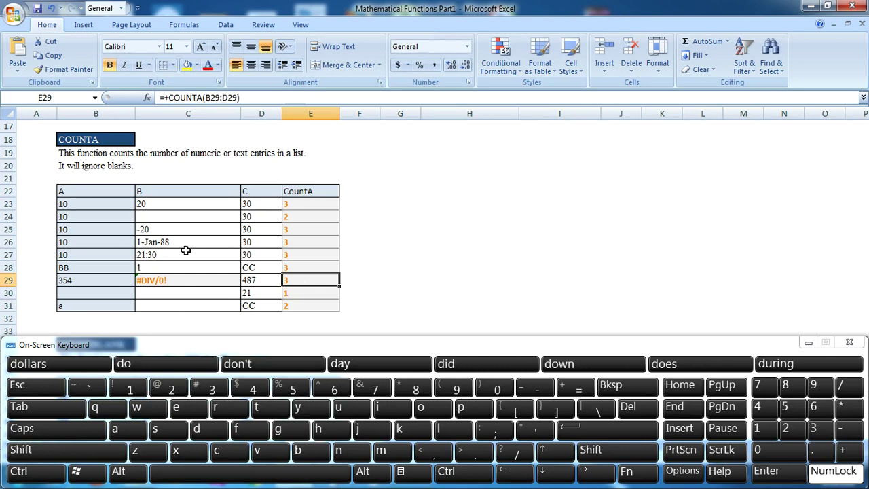
pyautogui.click(260, 270)
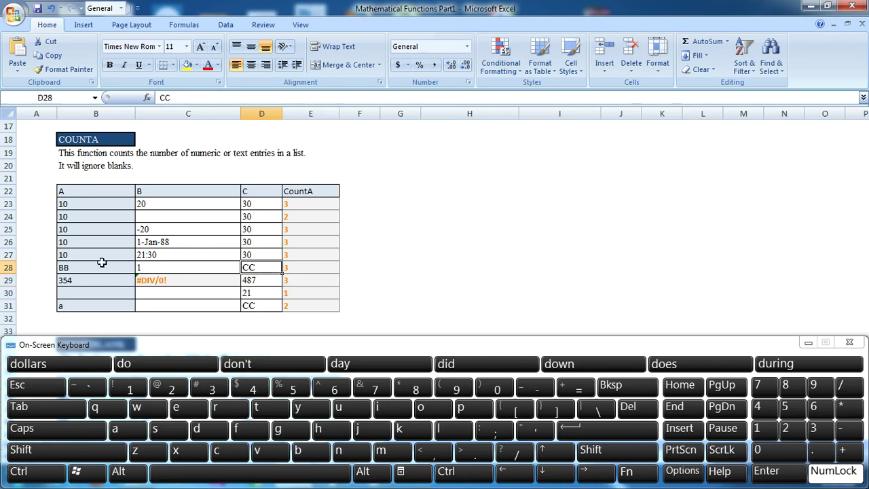
pyautogui.click(77, 267)
pyautogui.click(296, 268)
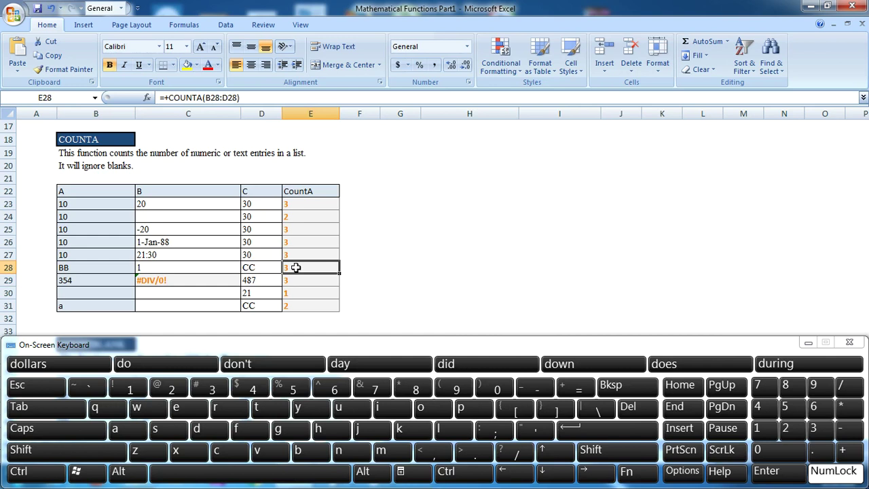
pyautogui.click(428, 263)
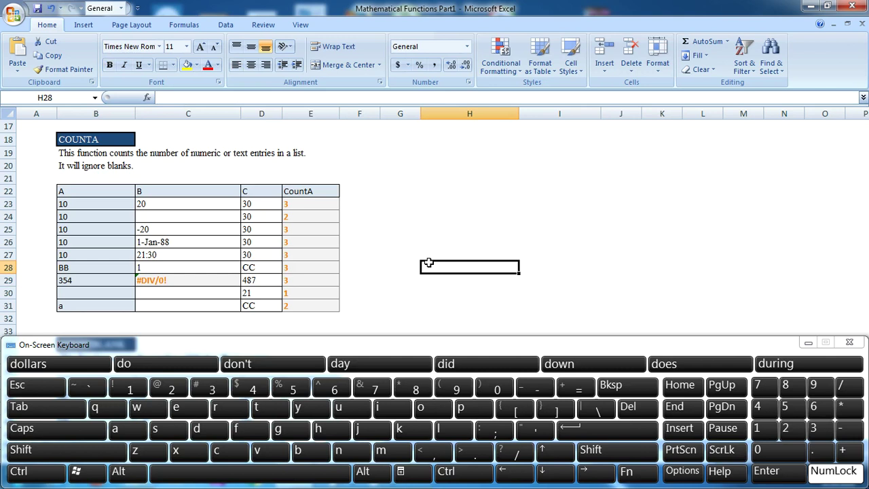
# Go to the COUNTBLANK section and examine its description and the table in rows 37 to 46, including blank cell C46.
pyautogui.press('Down')
pyautogui.press('Down')
pyautogui.press('Down')
pyautogui.press('Down')
pyautogui.press('Down')
pyautogui.press('Down')
pyautogui.press('Down')
pyautogui.press('Down')
pyautogui.press('Down')
pyautogui.press('Down')
pyautogui.press('Down')
pyautogui.press('Down')
pyautogui.press('Down')
pyautogui.press('Down')
pyautogui.press('Down')
pyautogui.press('Down')
pyautogui.press('Down')
pyautogui.press('Down')
pyautogui.press('Down')
pyautogui.press('Down')
pyautogui.press('Up')
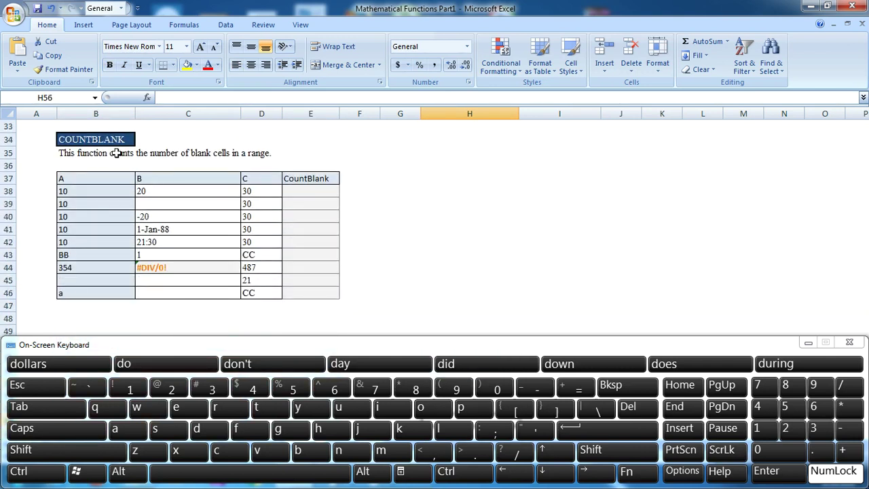
pyautogui.click(327, 192)
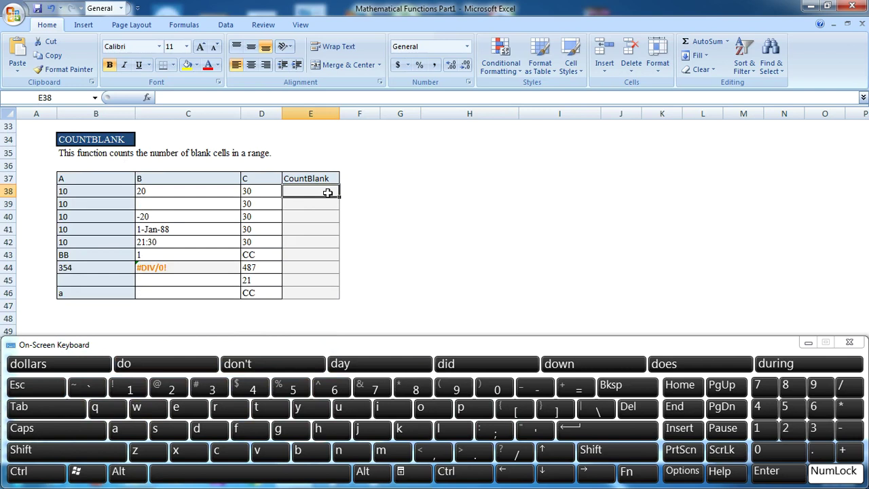
pyautogui.click(183, 294)
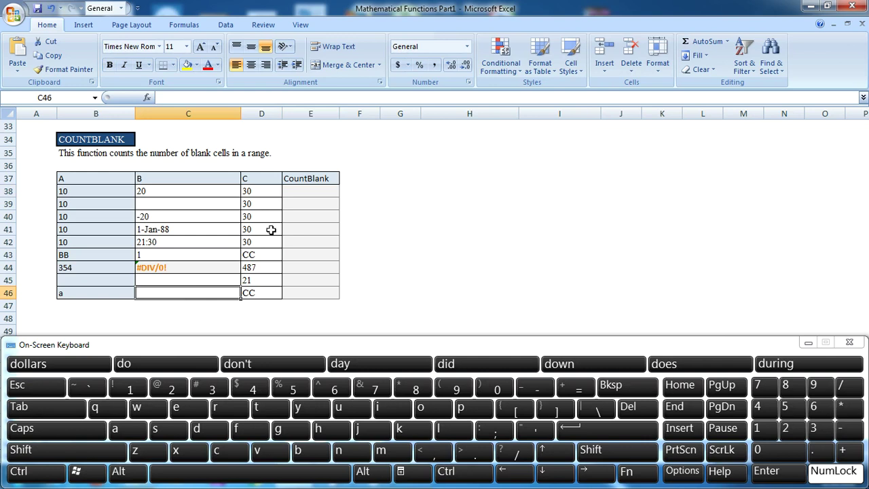
# Enter a COUNTBLANK formula over the range B38:D38 in cell E38, the first cell of the CountBlank column.
pyautogui.click(303, 190)
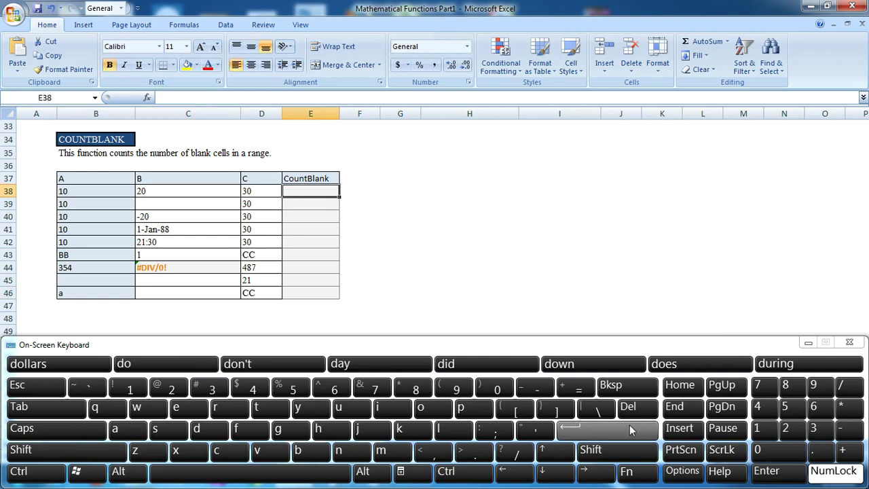
pyautogui.click(848, 459)
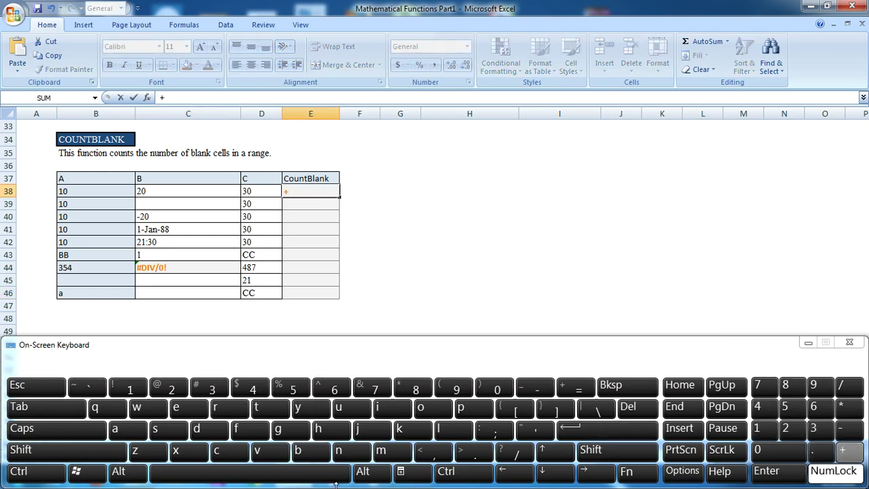
pyautogui.click(230, 452)
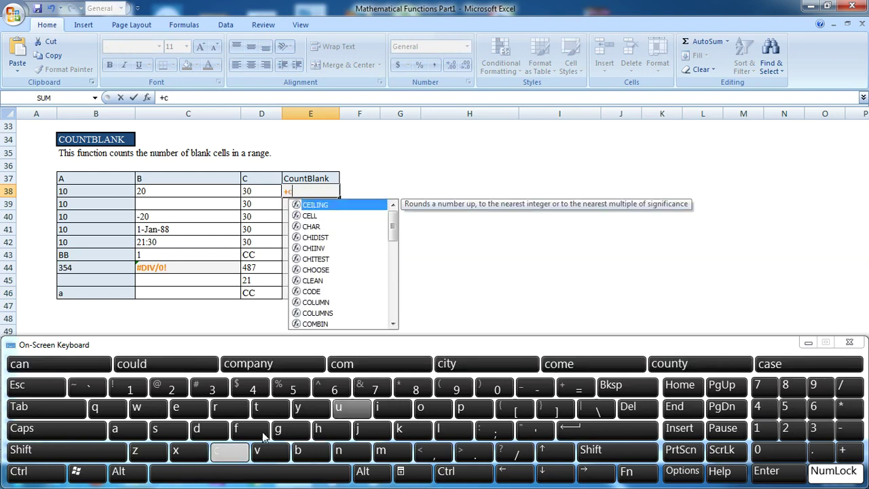
pyautogui.click(420, 408)
pyautogui.click(350, 408)
pyautogui.click(343, 451)
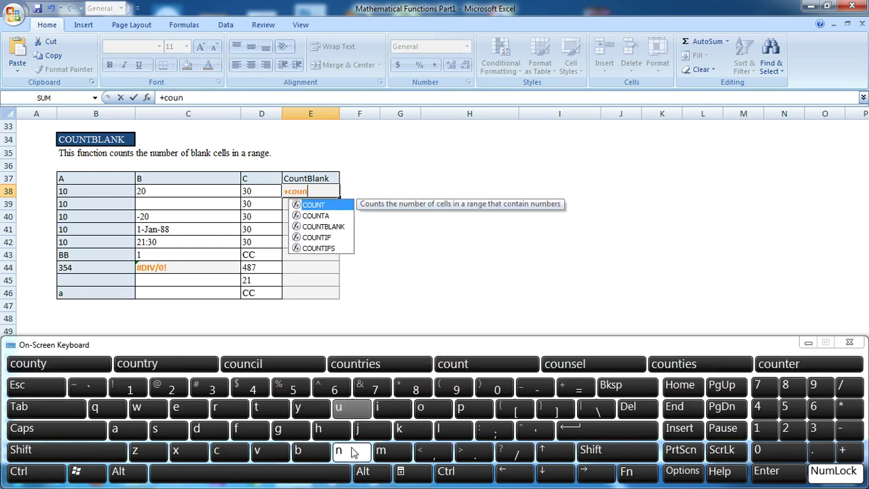
pyautogui.click(328, 230)
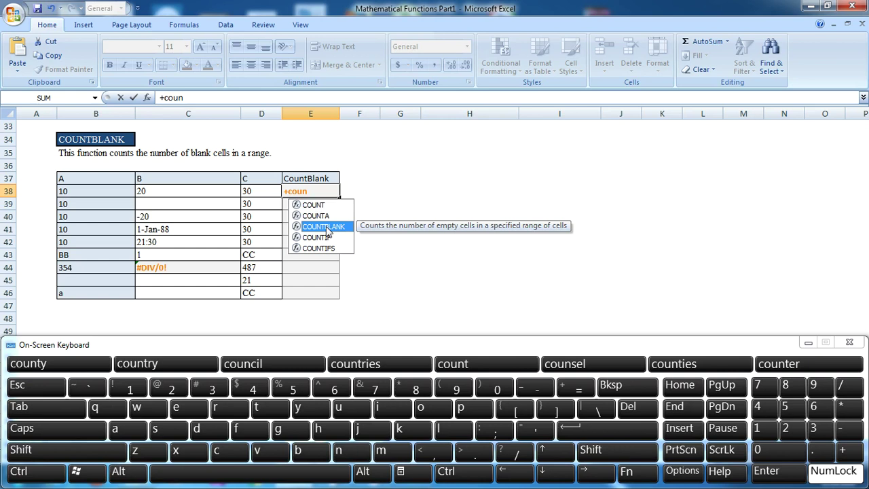
pyautogui.click(39, 415)
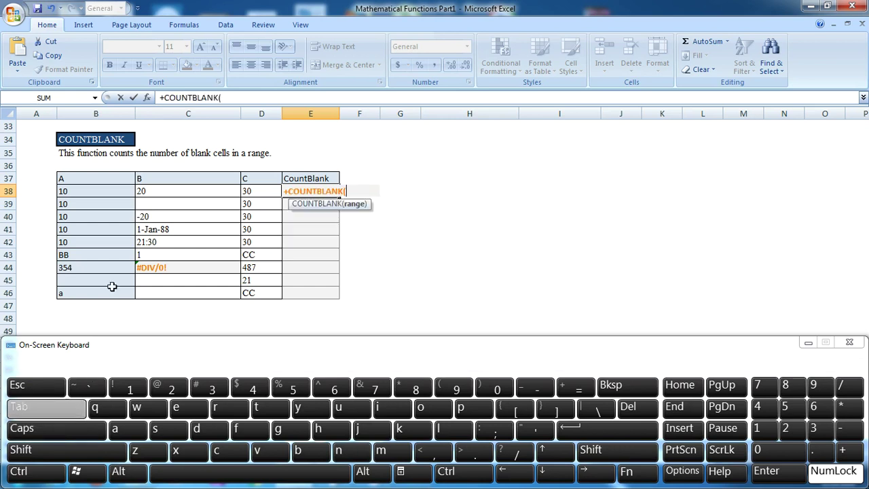
pyautogui.click(103, 195)
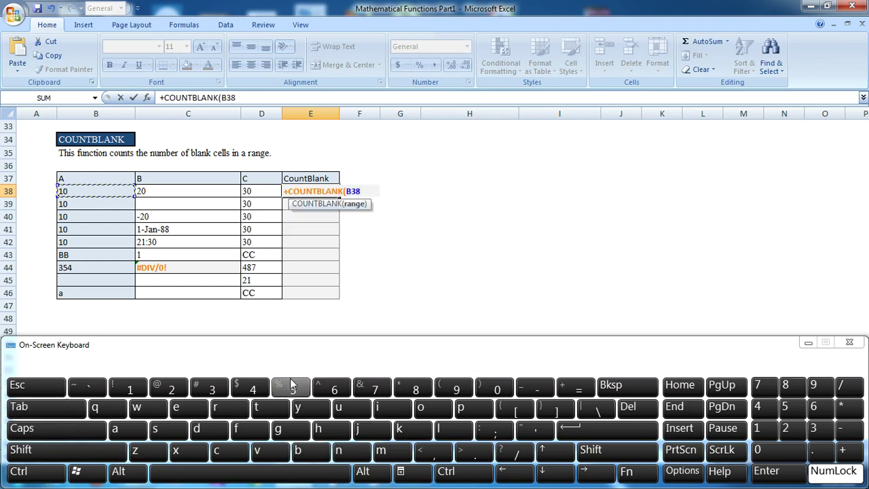
pyautogui.click(476, 478)
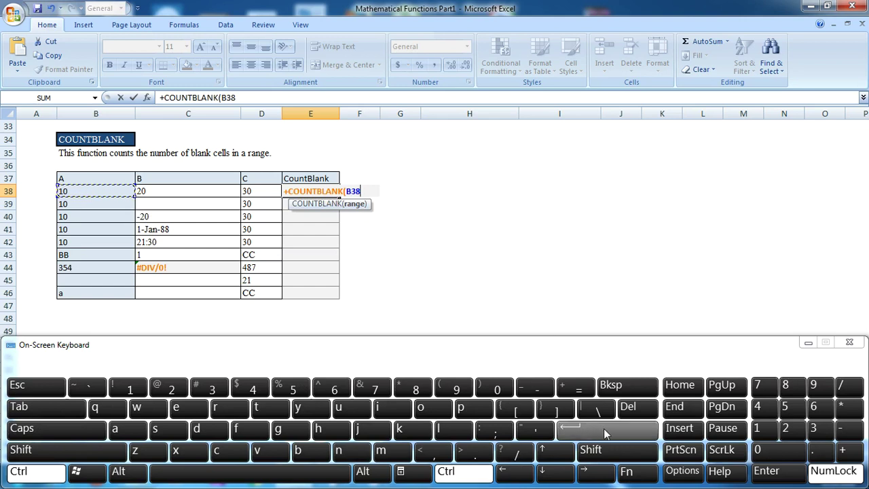
pyautogui.click(592, 452)
pyautogui.click(595, 474)
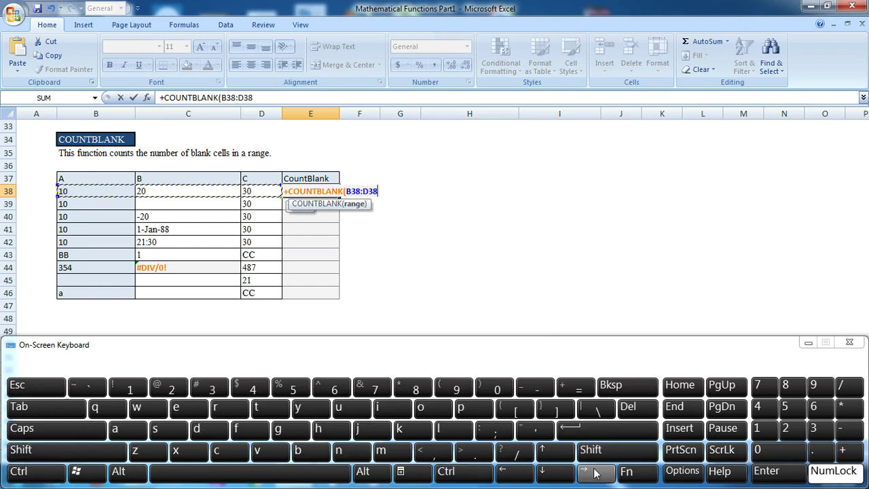
pyautogui.click(593, 429)
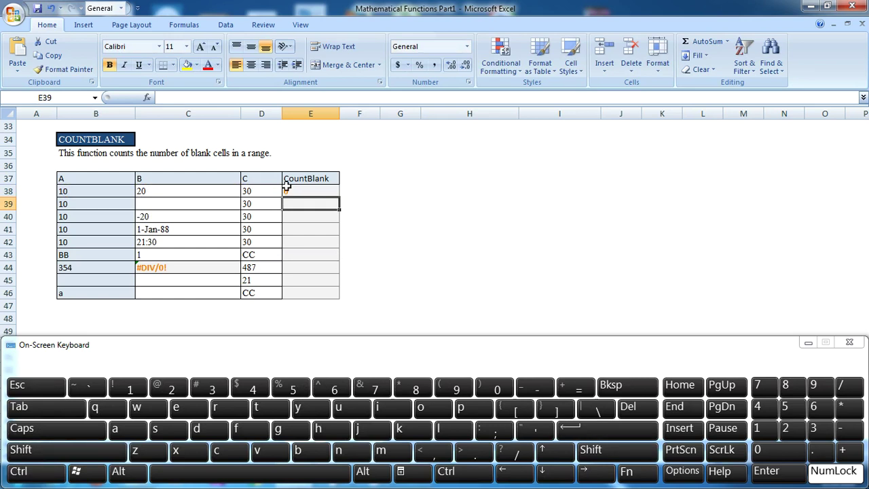
# Fill the COUNTBLANK formula from E38 down the CountBlank column to E46.
pyautogui.click(291, 192)
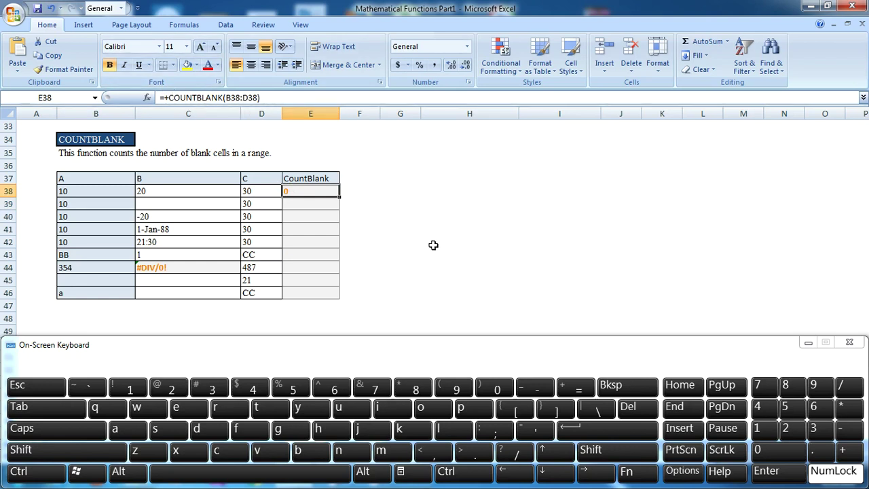
pyautogui.click(514, 472)
pyautogui.click(485, 473)
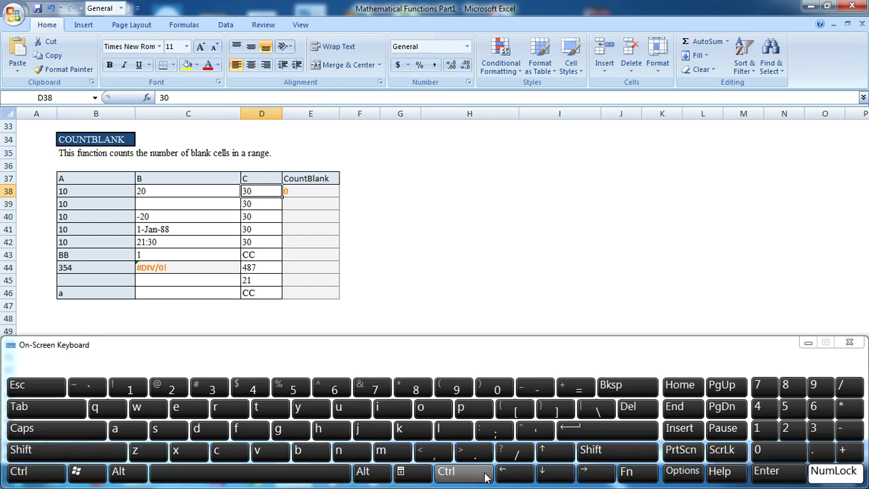
pyautogui.click(543, 474)
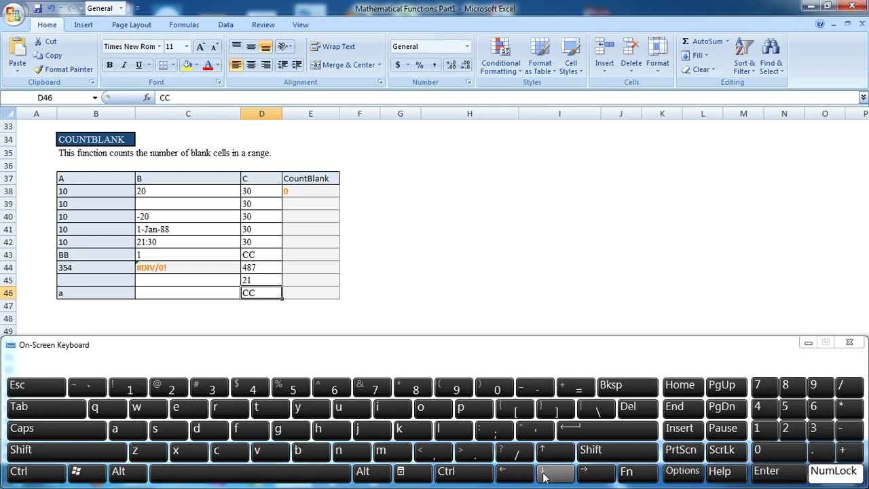
pyautogui.click(585, 472)
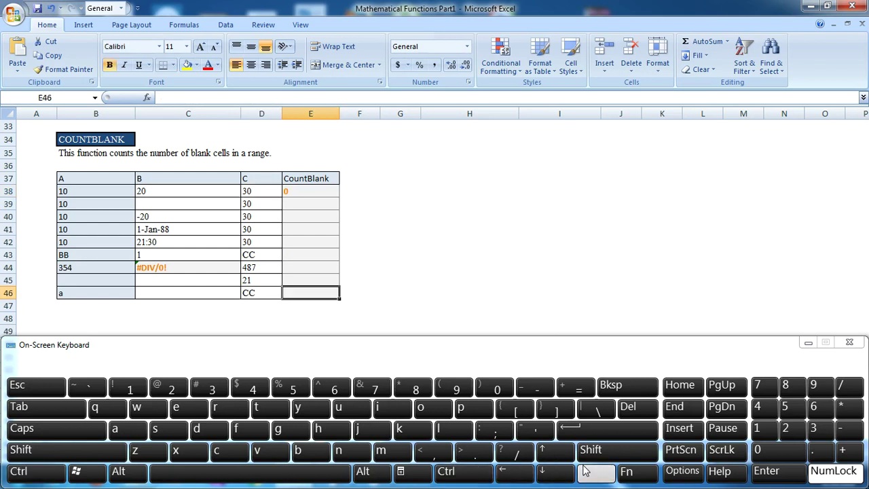
pyautogui.click(462, 472)
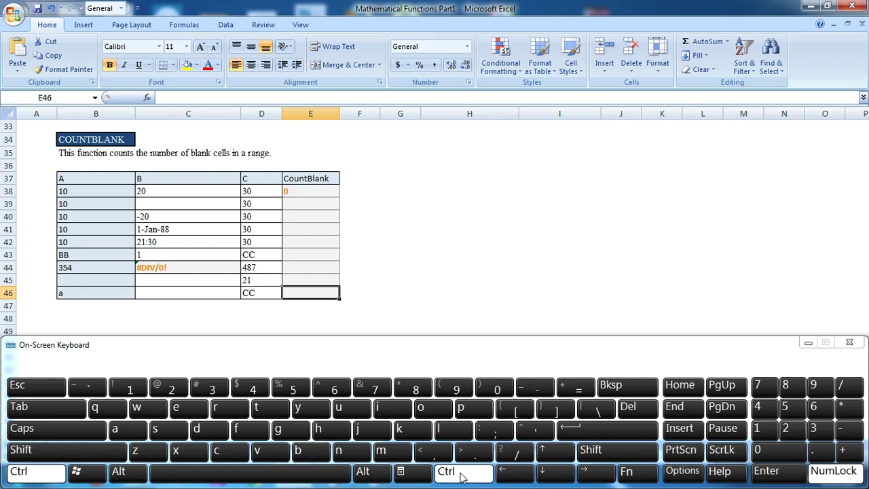
pyautogui.click(589, 450)
pyautogui.click(543, 452)
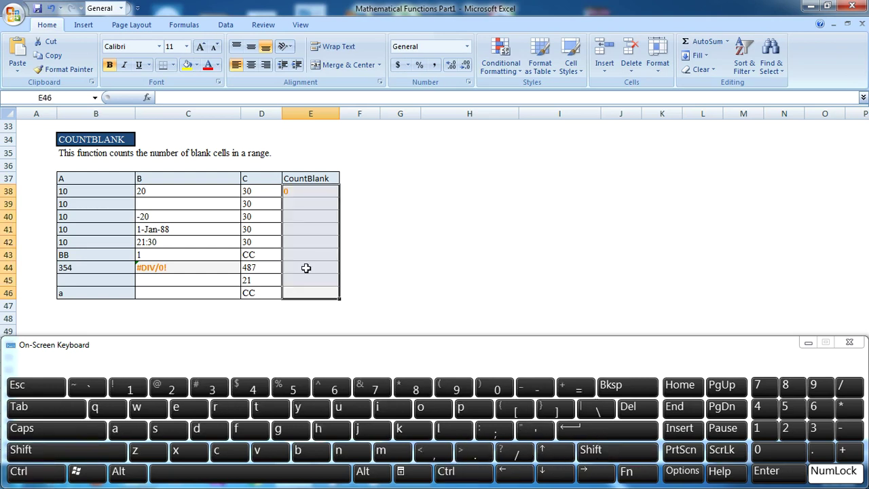
pyautogui.click(454, 475)
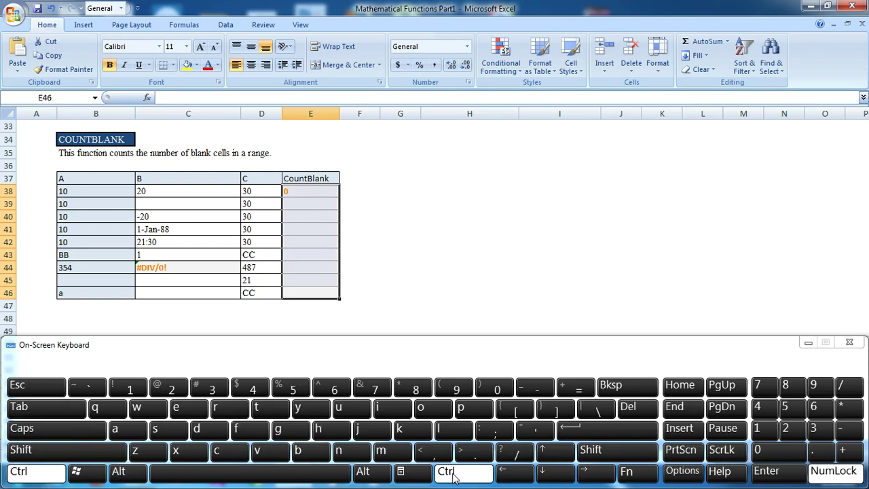
pyautogui.click(199, 433)
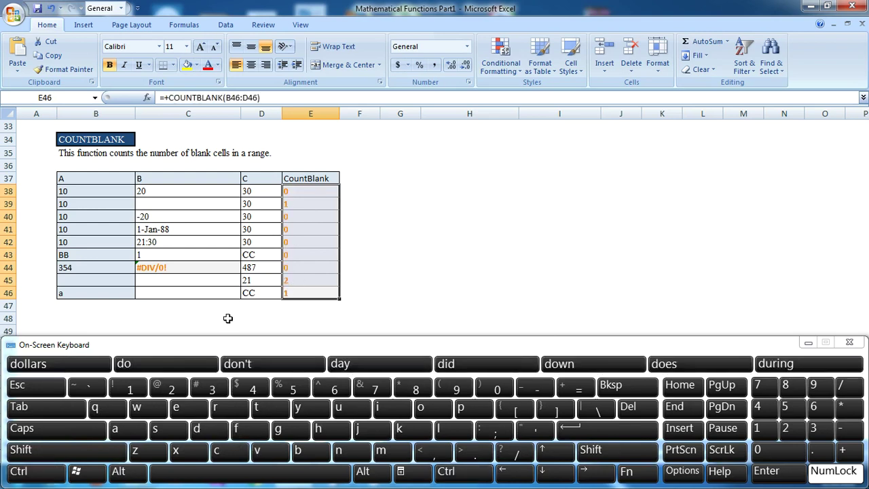
# Compare the COUNTBLANK results in rows 46 and 45 with the blank cells in those rows.
pyautogui.click(198, 294)
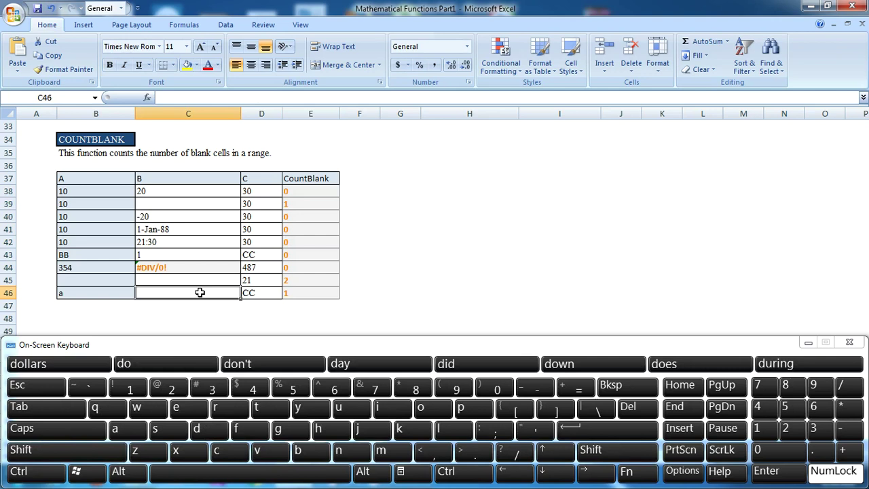
pyautogui.click(307, 301)
pyautogui.click(306, 295)
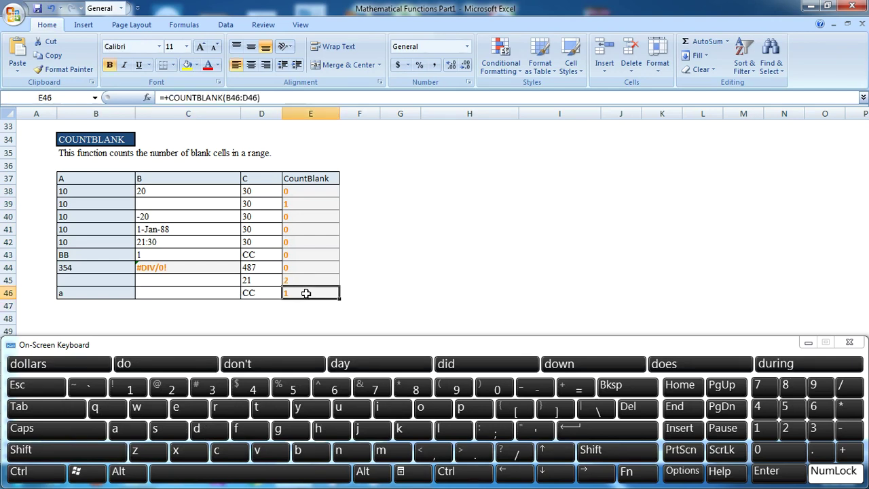
pyautogui.click(205, 283)
pyautogui.click(122, 281)
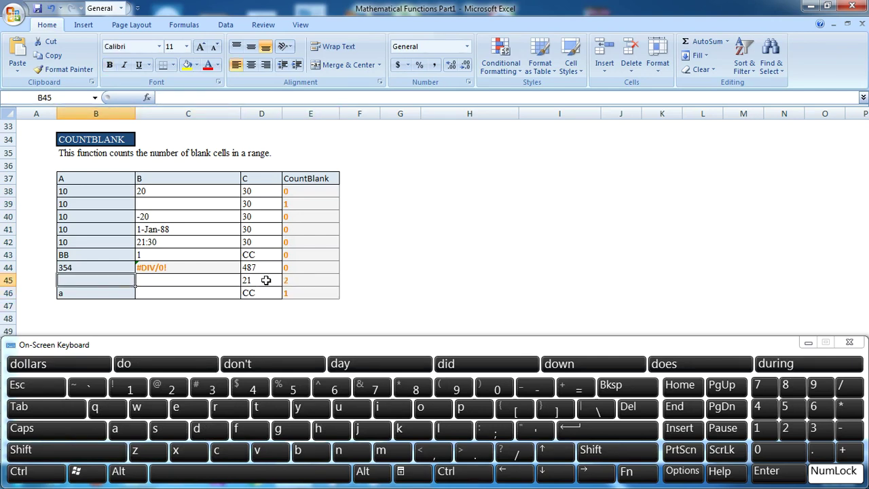
pyautogui.click(296, 280)
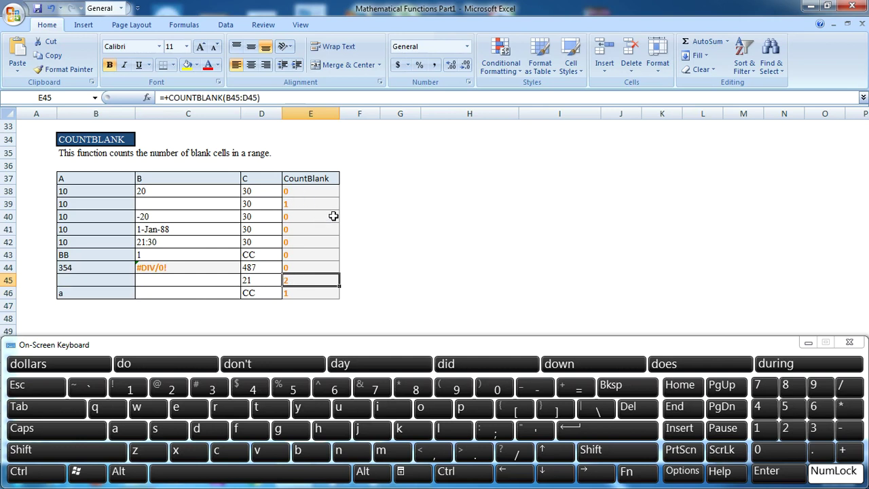
# Go back up the sheet through the COUNTA section to the COUNT section and review its results and the syntax list.
pyautogui.press('Up')
pyautogui.press('Up')
pyautogui.press('Up')
pyautogui.press('Up')
pyautogui.press('Up')
pyautogui.press('Up')
pyautogui.press('Up')
pyautogui.press('Up')
pyautogui.press('Up')
pyautogui.press('Up')
pyautogui.press('Up')
pyautogui.press('Up')
pyautogui.press('Up')
pyautogui.press('Up')
pyautogui.press('Up')
pyautogui.press('Up')
pyautogui.press('Up')
pyautogui.press('Up')
pyautogui.press('Up')
pyautogui.press('Up')
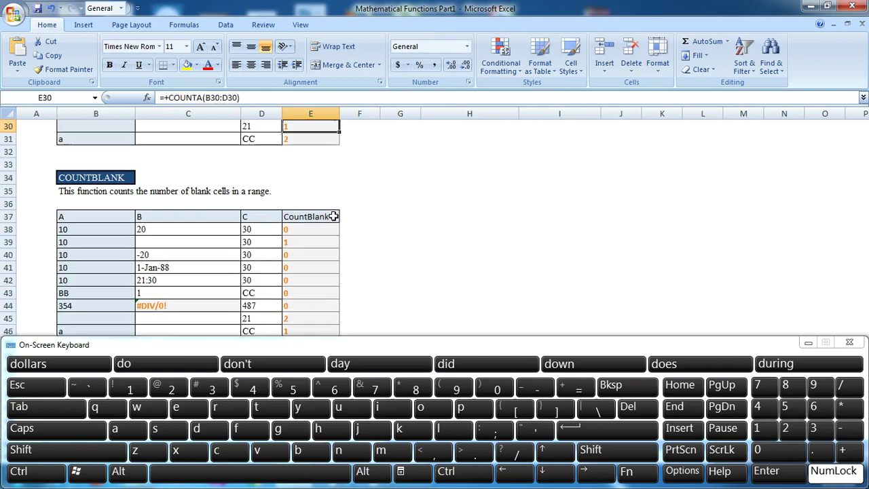
pyautogui.press('Up')
pyautogui.press('Down')
pyautogui.press('Down')
pyautogui.press('Down')
pyautogui.press('Down')
pyautogui.press('Down')
pyautogui.press('Down')
pyautogui.press('Down')
pyautogui.press('Down')
pyautogui.press('Down')
pyautogui.press('Down')
pyautogui.press('Up')
pyautogui.press('Up')
pyautogui.press('Up')
pyautogui.press('Up')
pyautogui.press('Up')
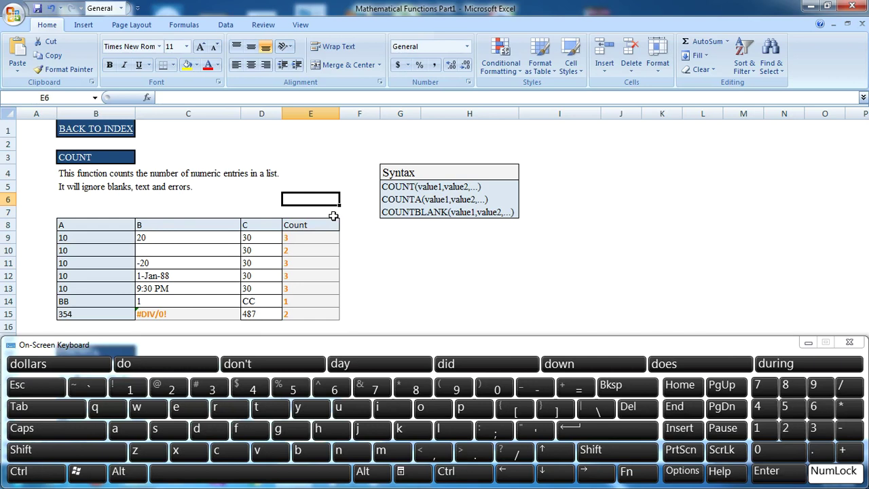
# Review the COUNTA and COUNTBLANK tables down the sheet, ending at cell E60 below the last table.
pyautogui.press('Down')
pyautogui.press('Down')
pyautogui.press('Down')
pyautogui.press('Down')
pyautogui.press('Down')
pyautogui.press('Down')
pyautogui.press('Down')
pyautogui.press('Down')
pyautogui.press('Down')
pyautogui.press('Down')
pyautogui.press('Down')
pyautogui.press('Down')
pyautogui.press('Down')
pyautogui.press('Down')
pyautogui.press('Down')
pyautogui.press('Down')
pyautogui.press('Down')
pyautogui.press('Down')
pyautogui.press('Down')
pyautogui.press('Down')
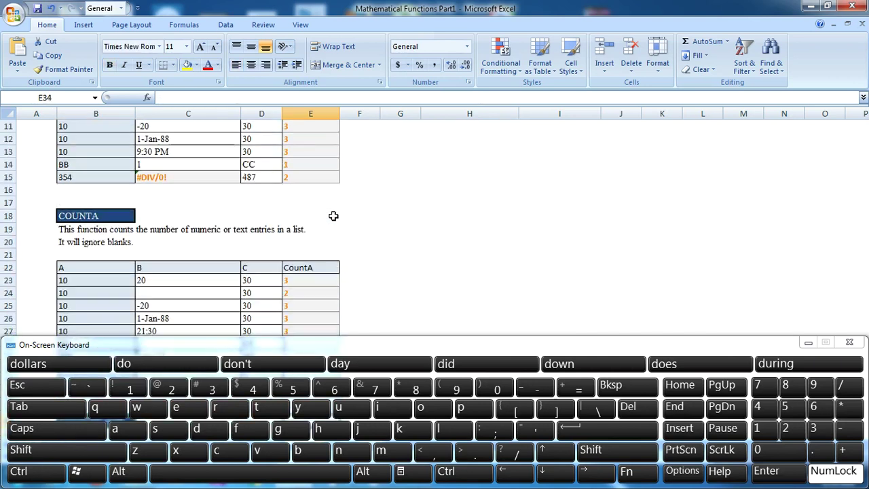
pyautogui.press('Down')
pyautogui.press('Down')
pyautogui.press('Down')
pyautogui.press('Down')
pyautogui.press('Down')
pyautogui.press('Down')
pyautogui.press('Down')
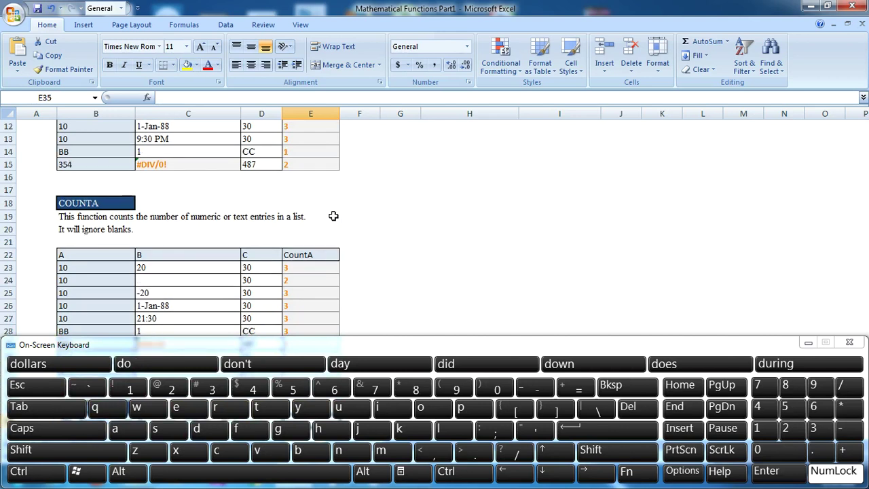
pyautogui.press('Down')
pyautogui.press('Down')
pyautogui.press('Down')
pyautogui.press('Down')
pyautogui.press('Down')
pyautogui.press('Down')
pyautogui.press('Down')
pyautogui.press('Down')
pyautogui.press('Down')
pyautogui.press('Down')
pyautogui.press('Down')
pyautogui.press('Down')
pyautogui.press('Down')
pyautogui.press('Down')
pyautogui.press('Down')
pyautogui.press('Down')
pyautogui.press('Down')
pyautogui.press('Down')
pyautogui.press('Down')
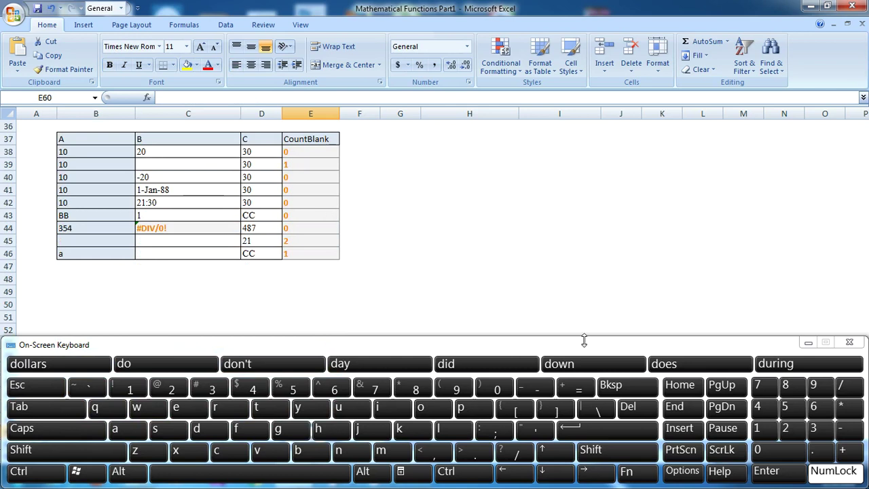
# Minimize the on-screen keyboard and select the empty cell H48.
pyautogui.click(805, 341)
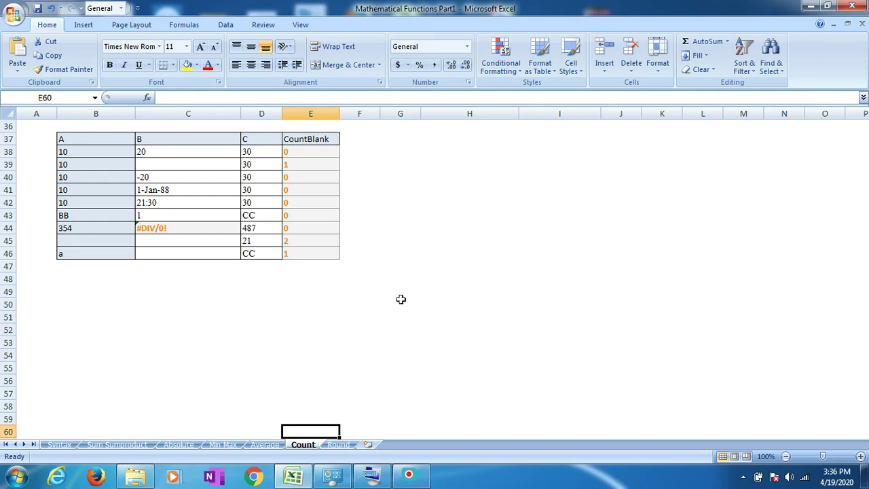
pyautogui.click(469, 275)
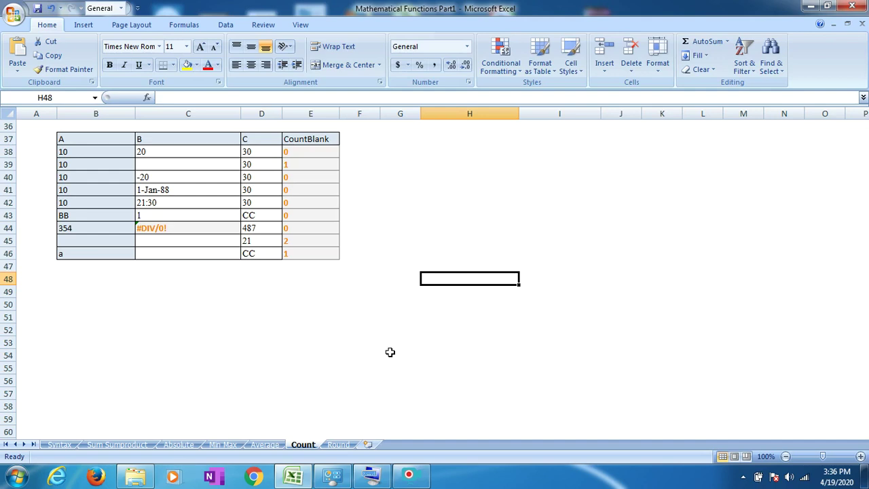
pyautogui.click(409, 475)
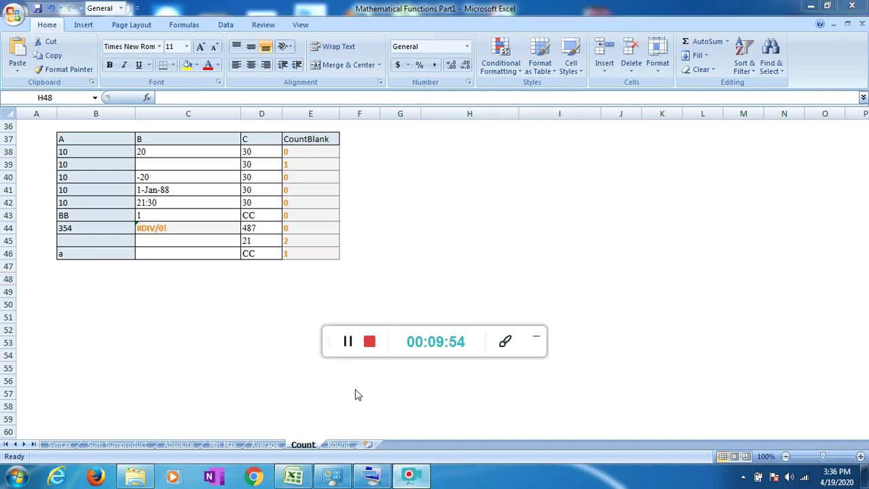